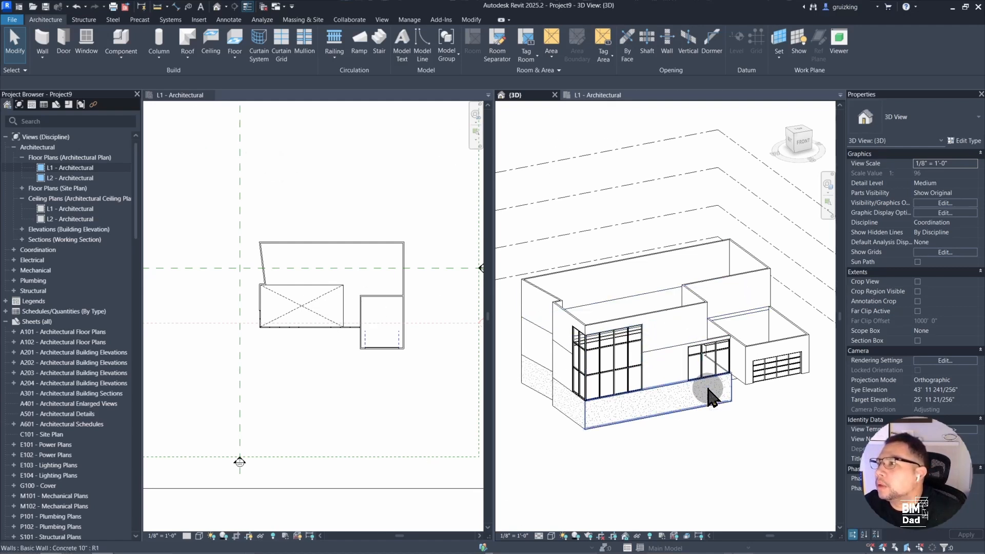
# Examine the house in 3D around the garage, front facade and the small L2 floor slab beside the garage.
pyautogui.keyDown('shift'); pyautogui.moveTo(732, 419); pyautogui.dragTo(700, 386, button='middle'); pyautogui.keyUp('shift')
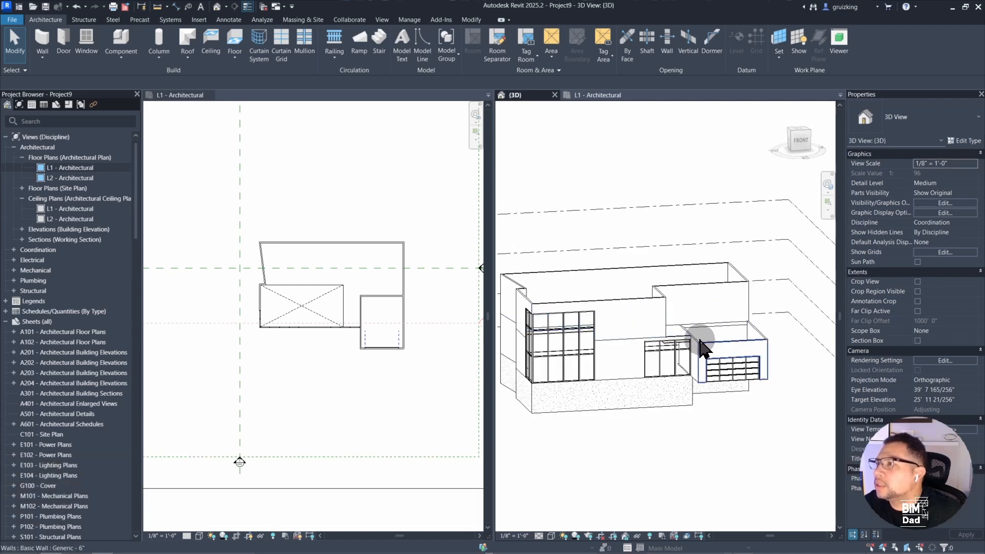
pyautogui.keyDown('shift'); pyautogui.moveTo(701, 347); pyautogui.dragTo(651, 352, button='middle'); pyautogui.keyUp('shift')
pyautogui.scroll(3, 666, 352)
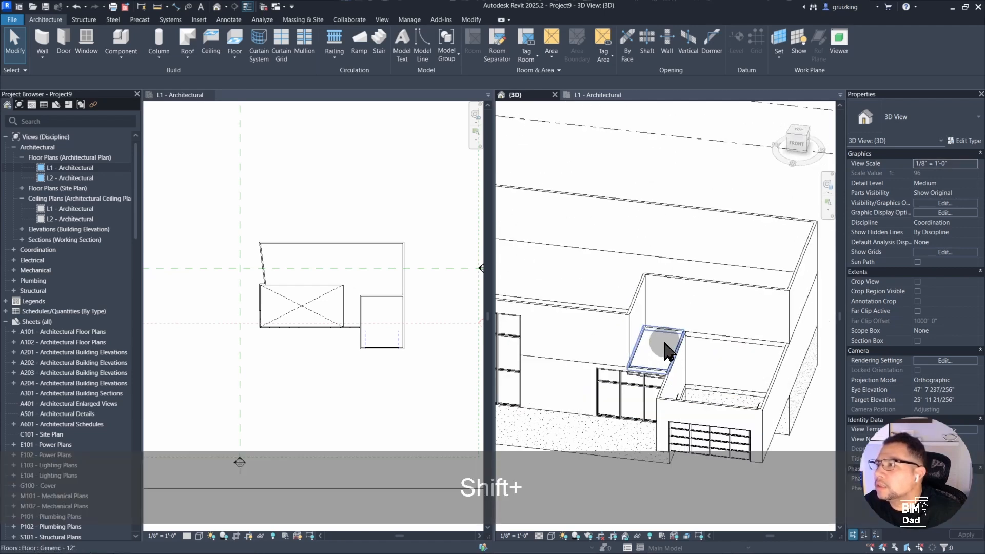
pyautogui.click(662, 352)
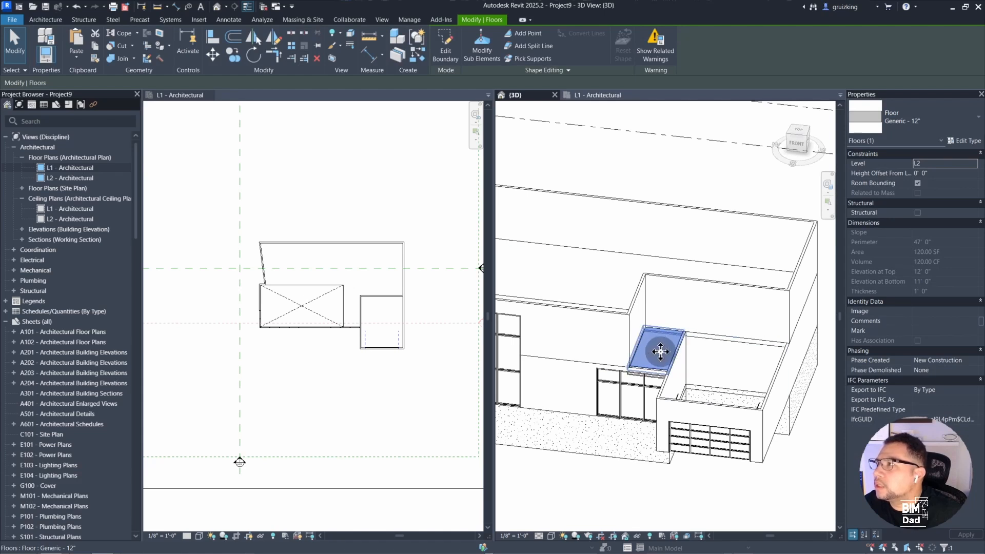
pyautogui.keyDown('shift'); pyautogui.moveTo(598, 391); pyautogui.dragTo(675, 397, button='middle'); pyautogui.keyUp('shift')
pyautogui.moveTo(604, 339); pyautogui.dragTo(733, 355, button='middle')
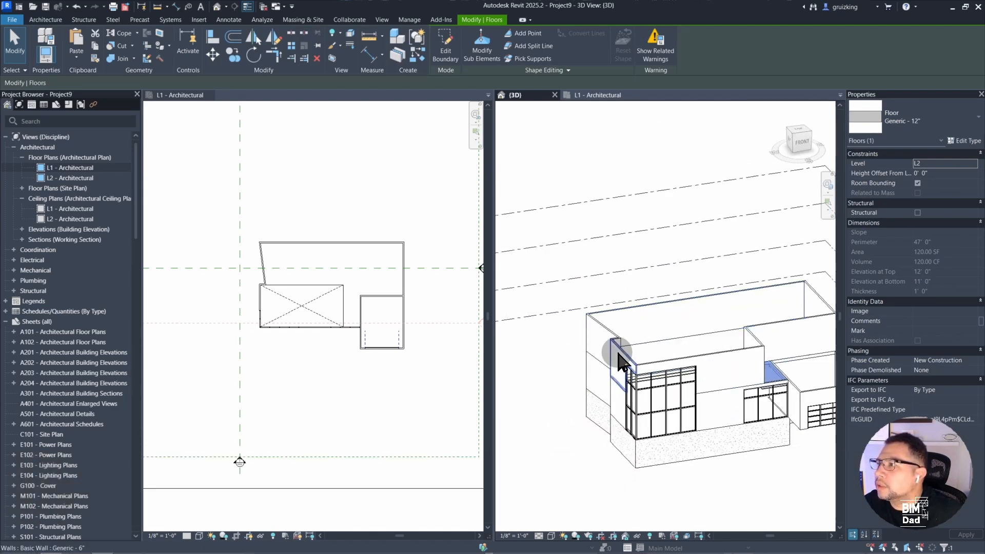
pyautogui.moveTo(677, 381); pyautogui.dragTo(583, 374, button='middle')
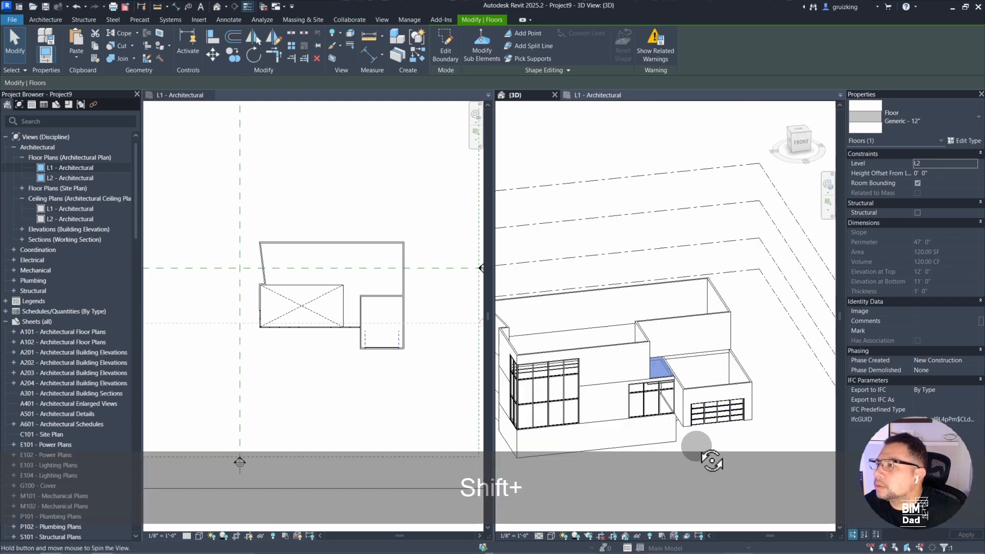
pyautogui.keyDown('shift'); pyautogui.moveTo(704, 455); pyautogui.dragTo(646, 378, button='middle'); pyautogui.keyUp('shift')
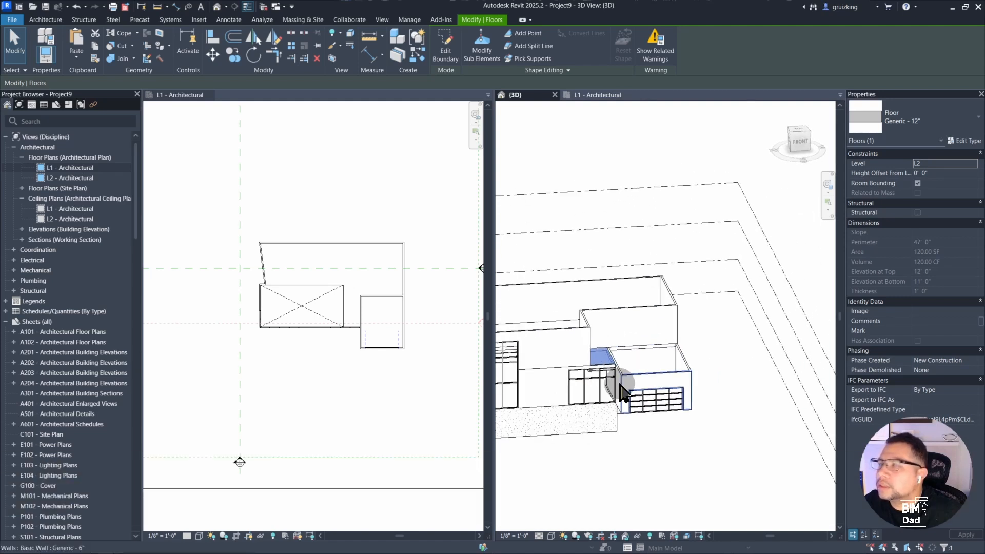
# Start a roof by footprint and pick the four garage walls as slope-defining boundary lines.
pyautogui.click(43, 19)
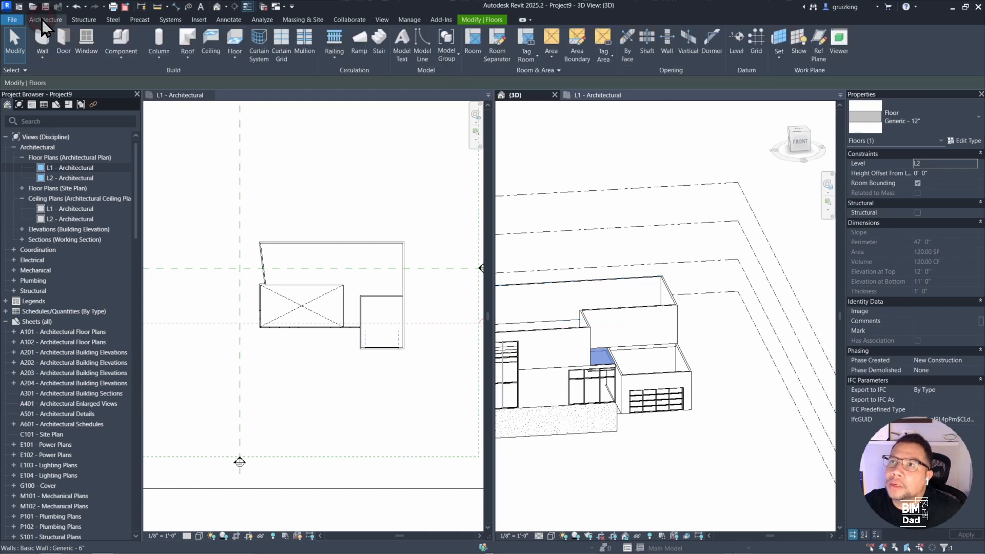
pyautogui.click(168, 96)
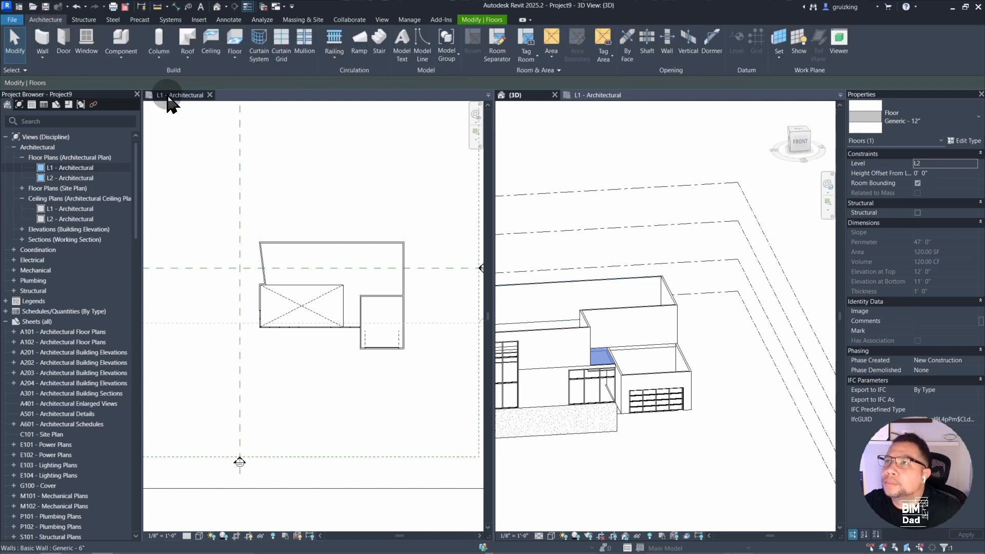
pyautogui.click(187, 38)
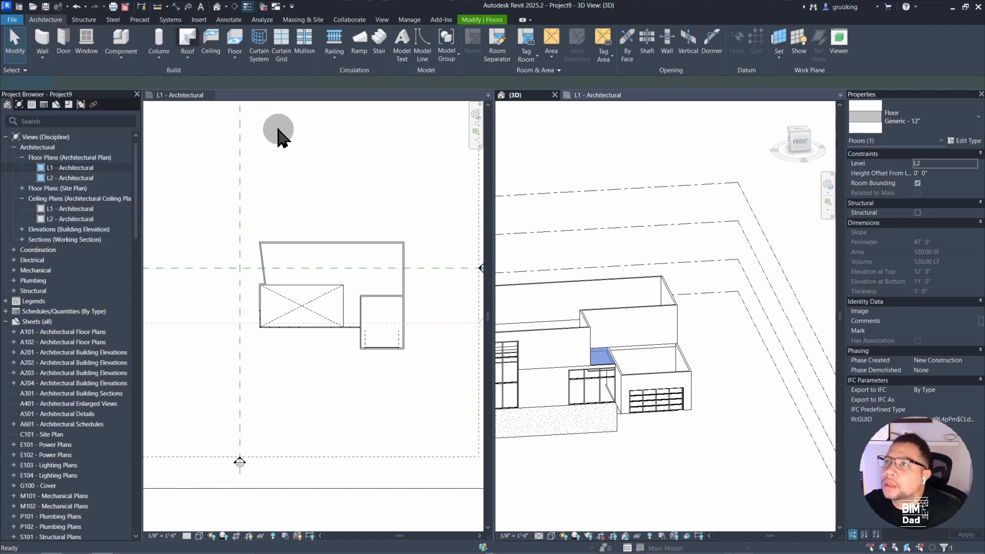
pyautogui.scroll(5, 582, 325)
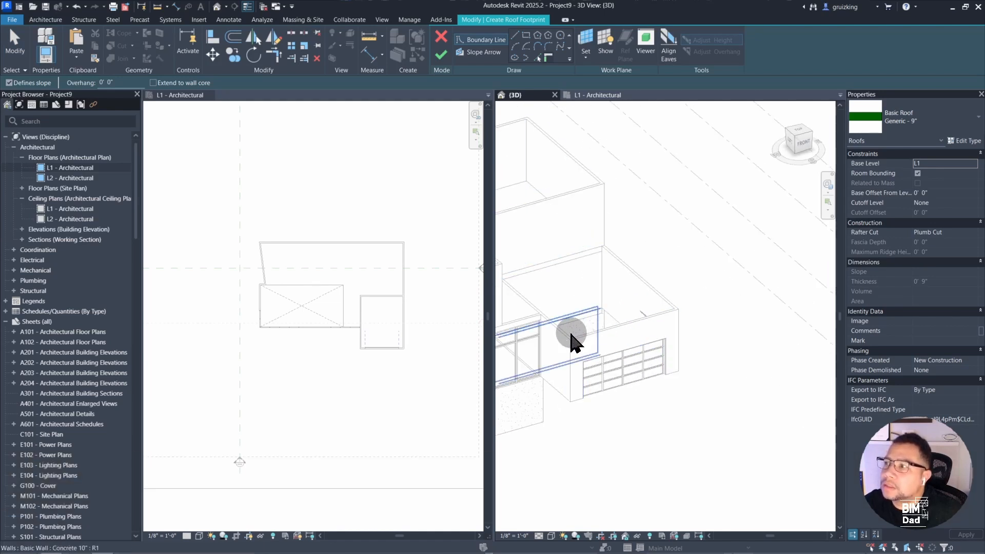
pyautogui.moveTo(611, 354); pyautogui.dragTo(667, 344, button='middle')
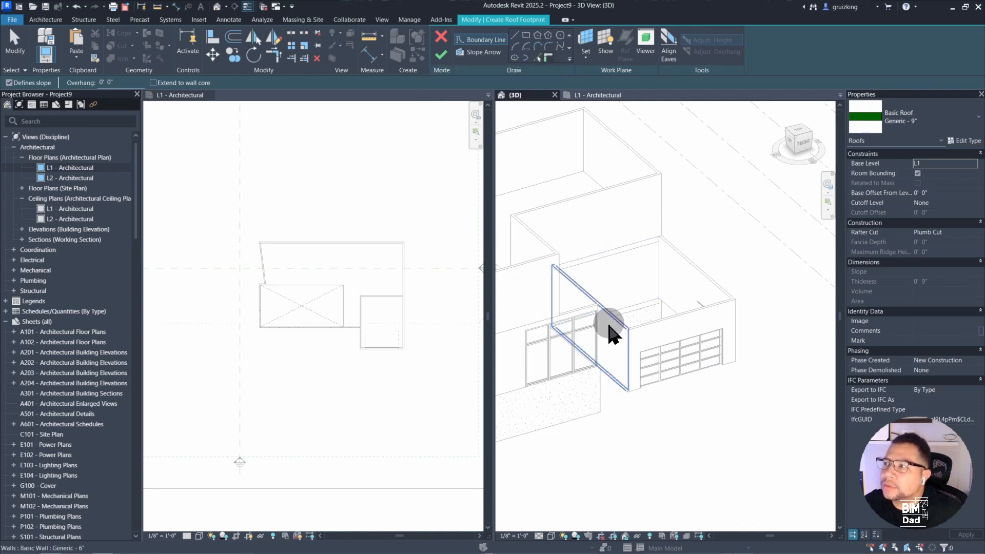
pyautogui.click(612, 342)
pyautogui.click(682, 323)
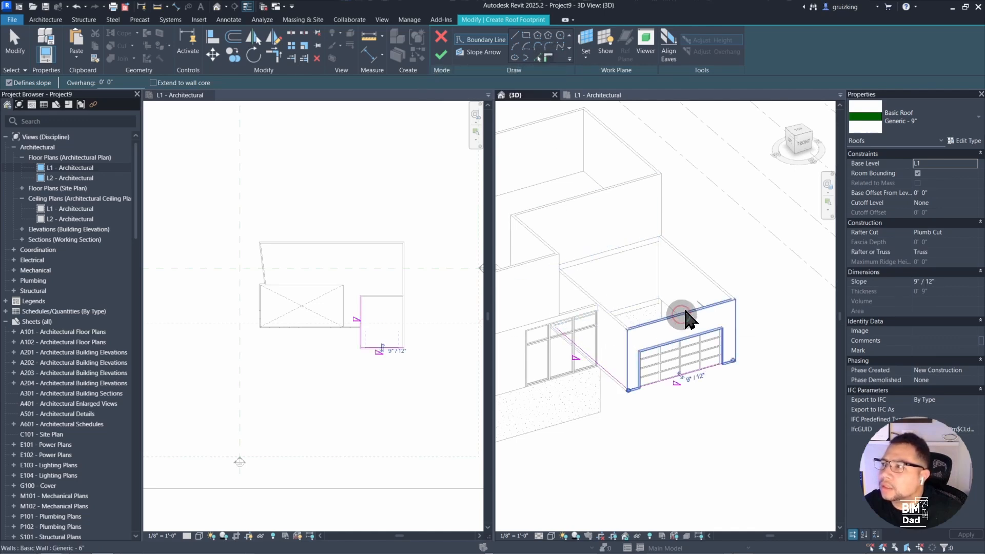
pyautogui.click(703, 267)
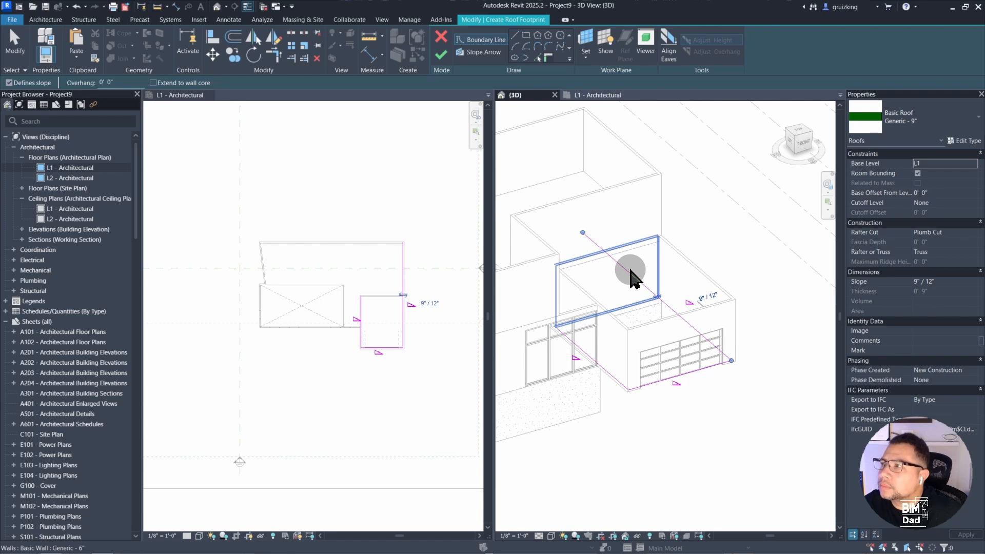
pyautogui.keyDown('shift'); pyautogui.moveTo(633, 279); pyautogui.dragTo(717, 359, button='middle'); pyautogui.keyUp('shift')
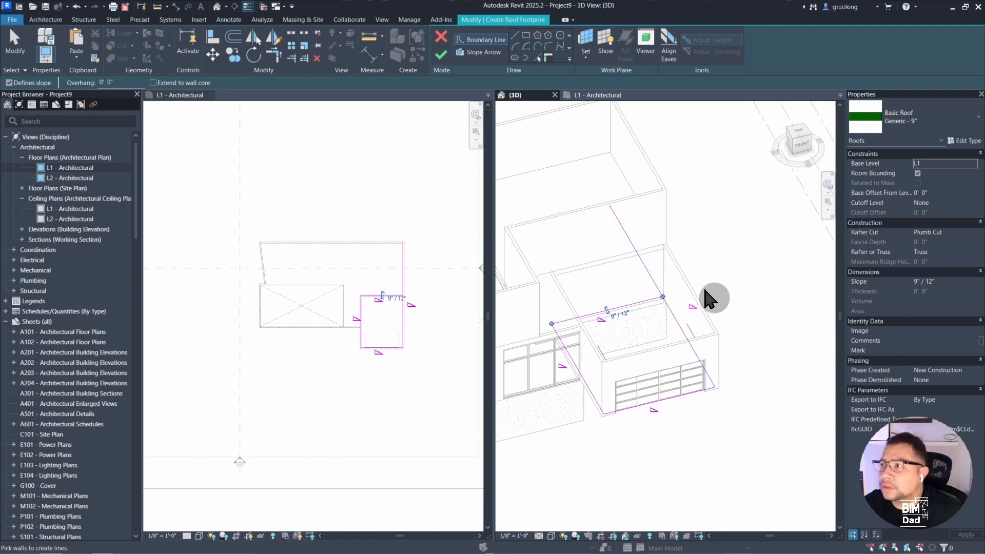
# Trim the overlong side boundary line to the rear line so the garage roof footprint closes at that corner.
pyautogui.press('t')
pyautogui.press('r')
pyautogui.click(651, 299)
pyautogui.click(666, 303)
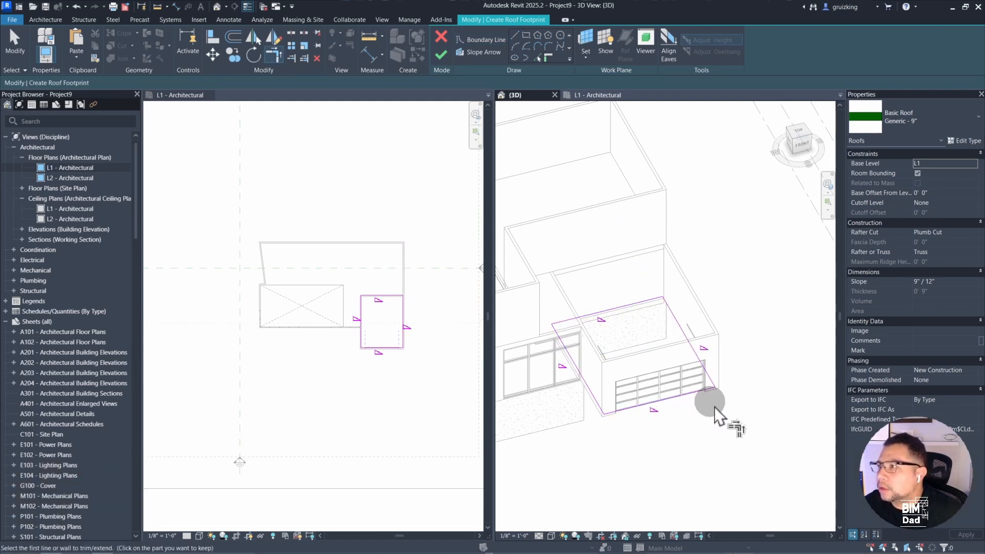
pyautogui.keyDown('shift'); pyautogui.moveTo(715, 413); pyautogui.dragTo(618, 334, button='middle'); pyautogui.keyUp('shift')
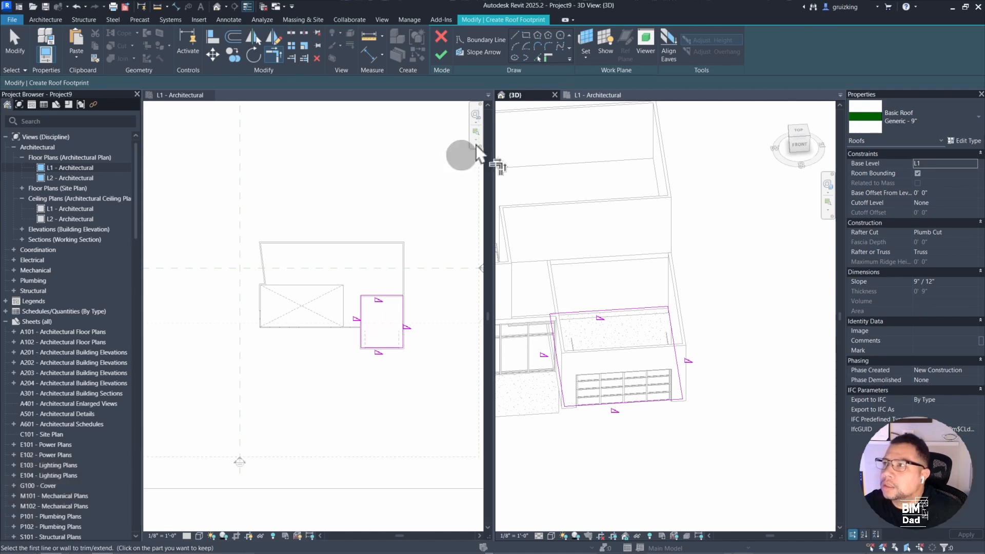
# Move the enlarged L1 - Architectural plan into the other view pane so it sits beside the 3D view.
pyautogui.click(591, 96)
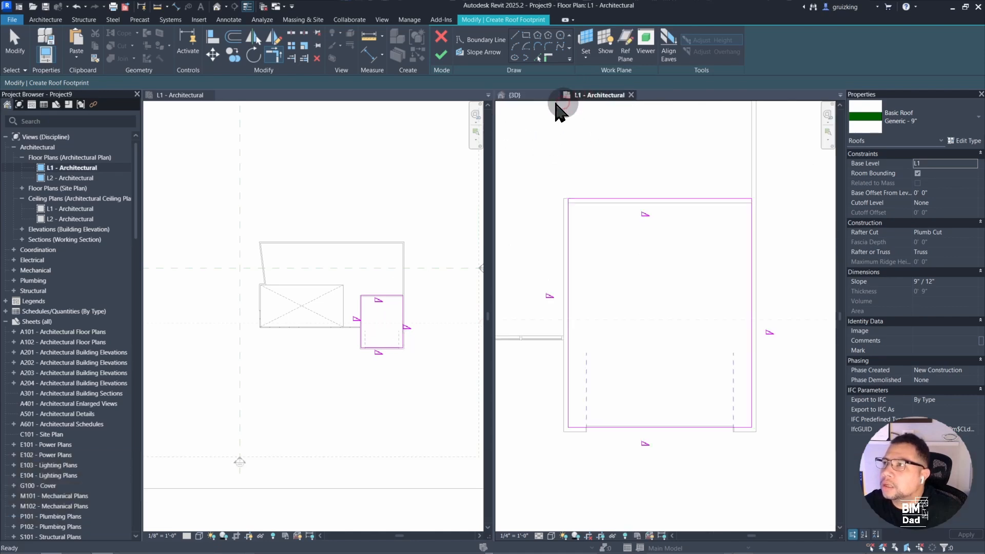
pyautogui.moveTo(557, 105)
pyautogui.mouseDown()
pyautogui.moveTo(242, 120)
pyautogui.moveTo(191, 110)
pyautogui.moveTo(191, 102)
pyautogui.mouseUp()
pyautogui.click(364, 311)
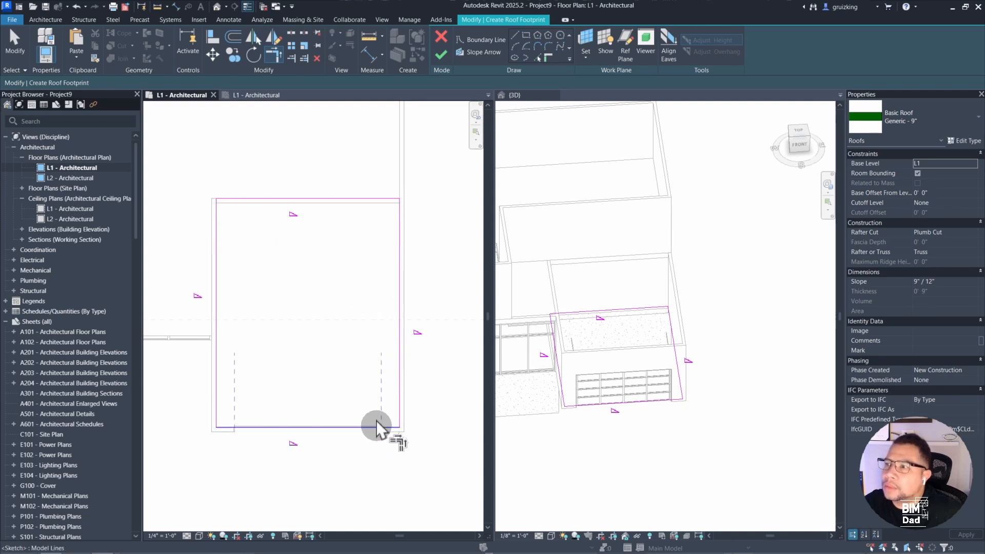
# Leave the trim command and flip the roof boundary lines to the outer faces of the garage walls.
pyautogui.press('Escape')
pyautogui.press('Escape')
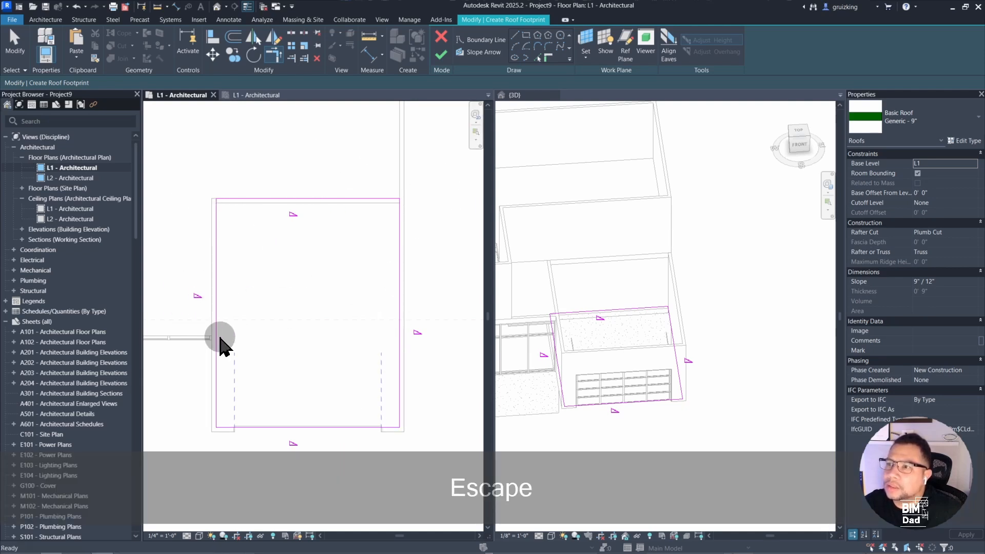
pyautogui.click(219, 312)
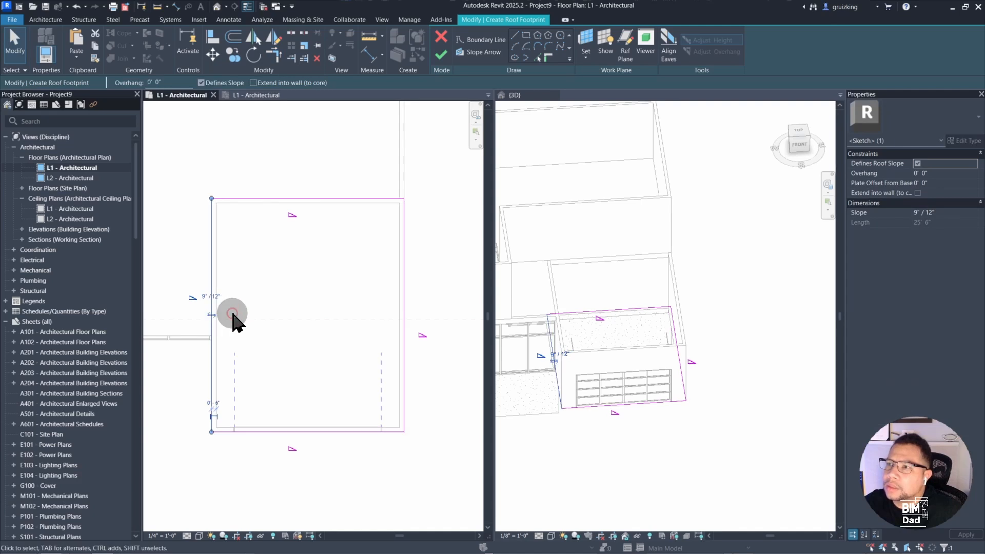
pyautogui.moveTo(263, 348); pyautogui.dragTo(391, 334, button='middle')
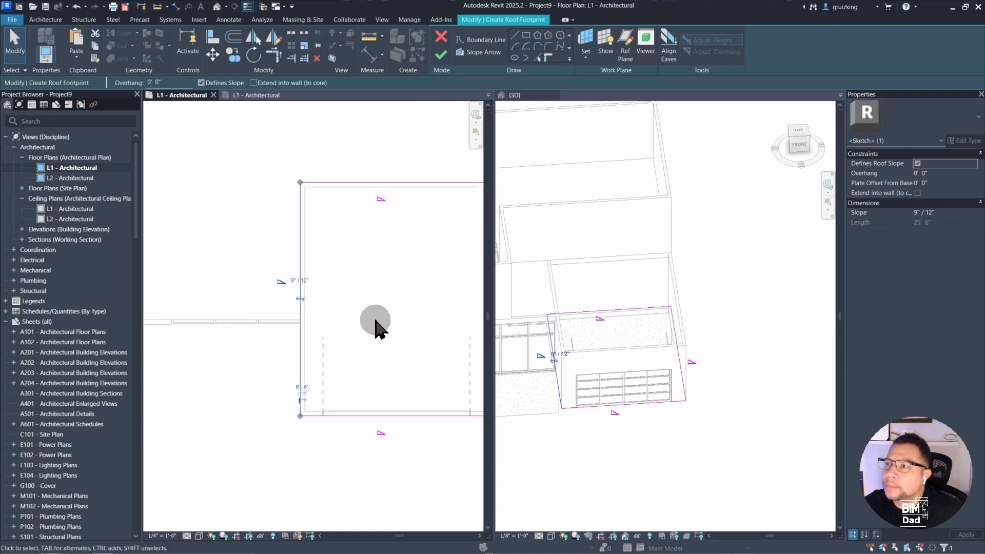
# Select all four boundary lines in 3D and finish the garage roof with every edge defining a 9"/12" slope.
pyautogui.click(737, 385)
pyautogui.keyDown('shift'); pyautogui.moveTo(737, 385); pyautogui.dragTo(732, 424, button='middle'); pyautogui.keyUp('shift')
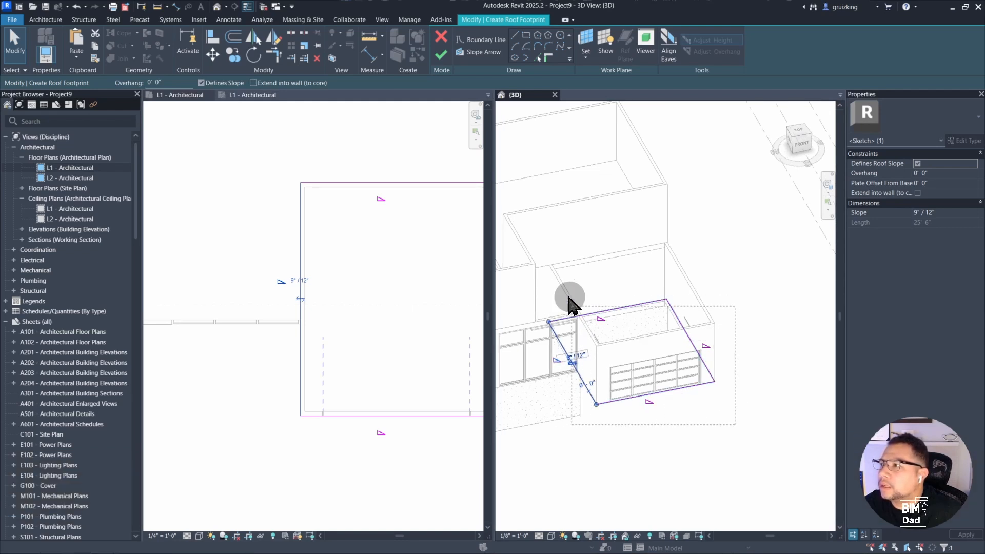
pyautogui.moveTo(736, 425); pyautogui.dragTo(563, 297)
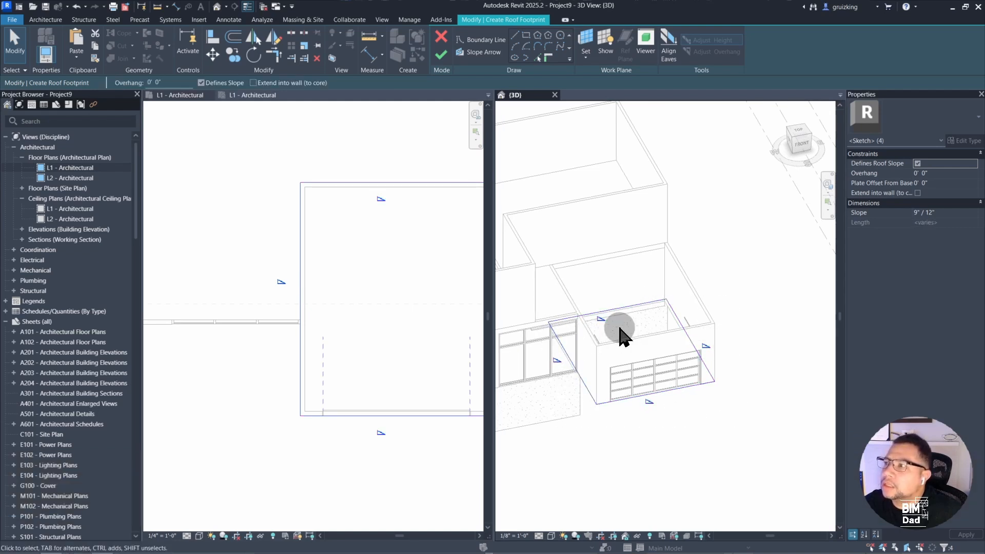
pyautogui.scroll(-2, 601, 365)
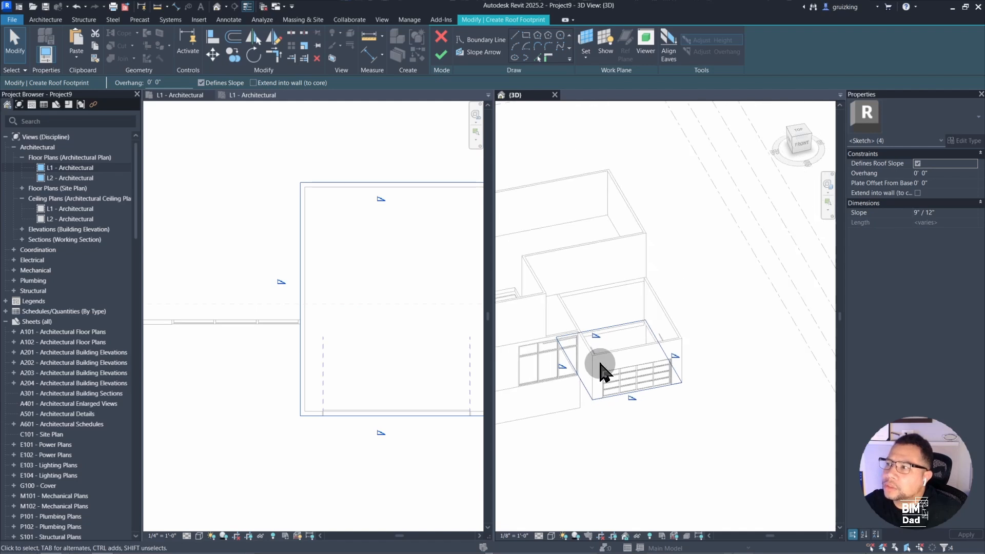
pyautogui.keyDown('shift'); pyautogui.moveTo(603, 416); pyautogui.dragTo(618, 403, button='middle'); pyautogui.keyUp('shift')
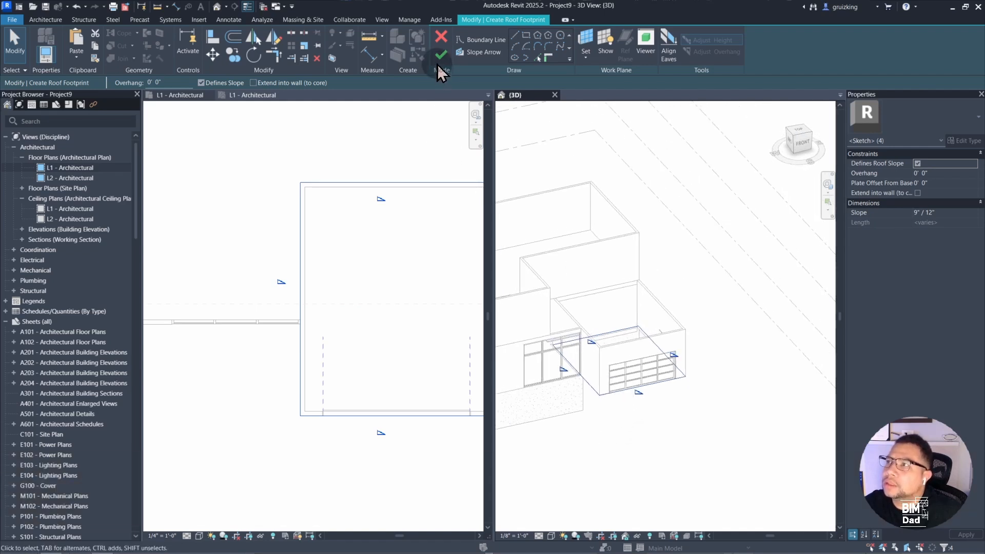
pyautogui.click(441, 54)
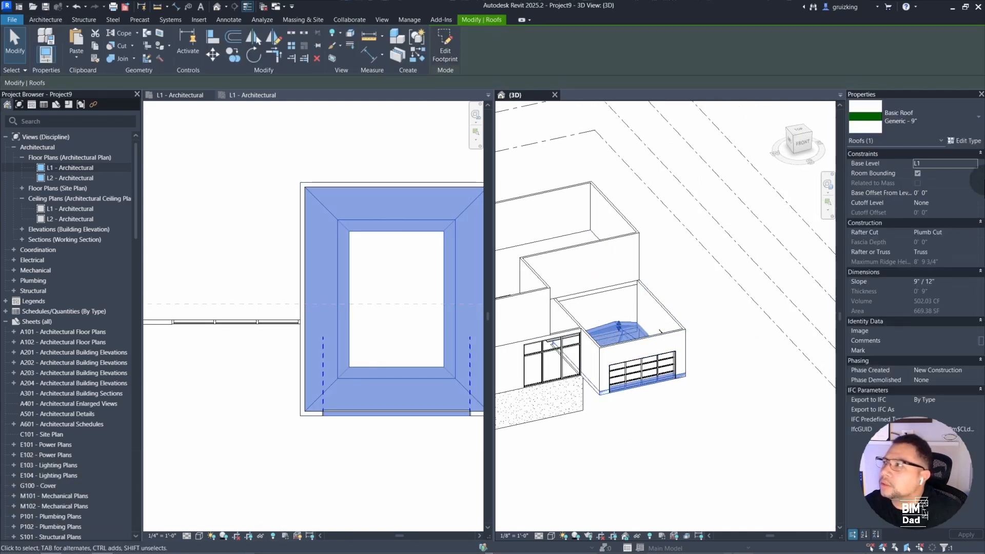
# Set the garage roof's base level to L2.
pyautogui.click(957, 167)
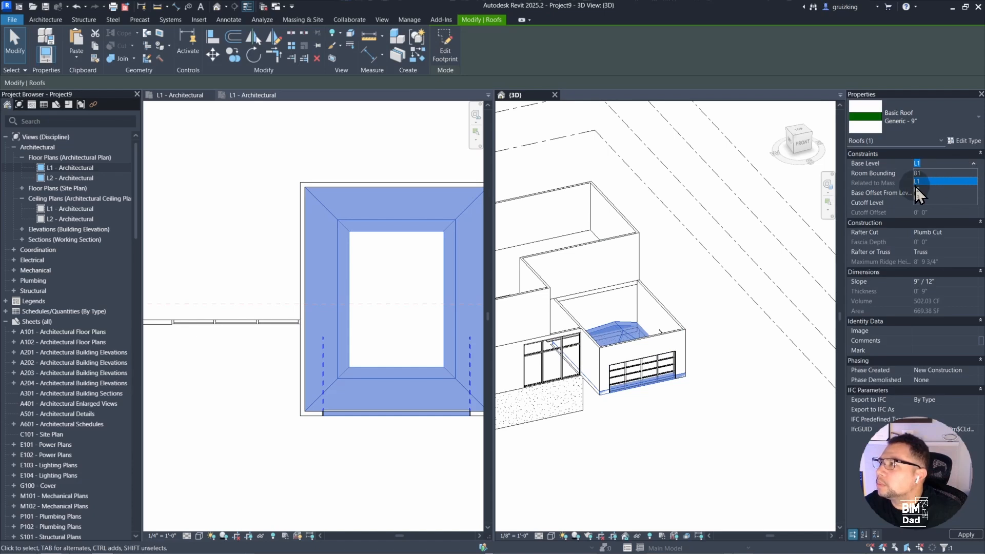
pyautogui.click(706, 252)
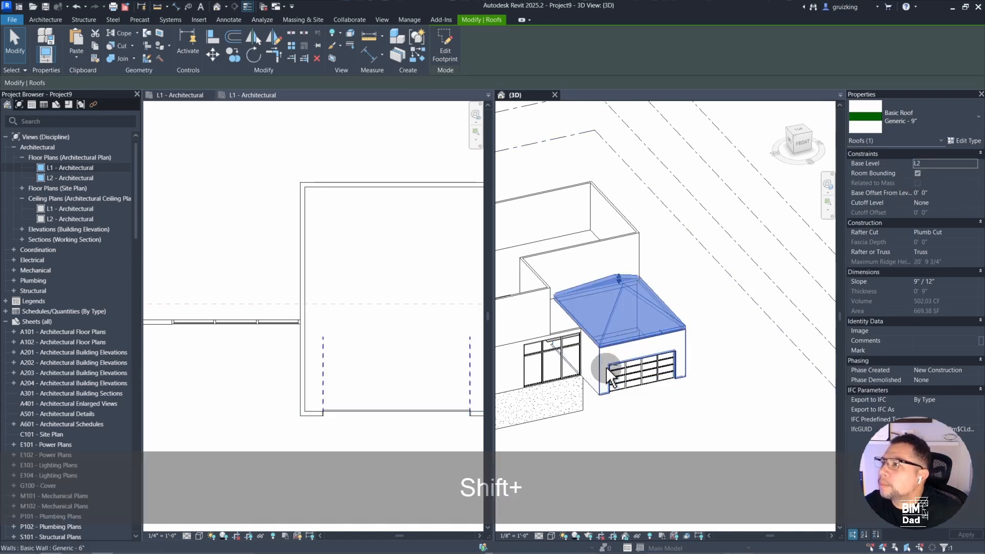
pyautogui.keyDown('shift'); pyautogui.moveTo(609, 367); pyautogui.dragTo(590, 325, button='middle'); pyautogui.keyUp('shift')
# Edit the garage roof footprint to remove the slope definition from the front edge and the outer side edge.
pyautogui.doubleClick(601, 313)
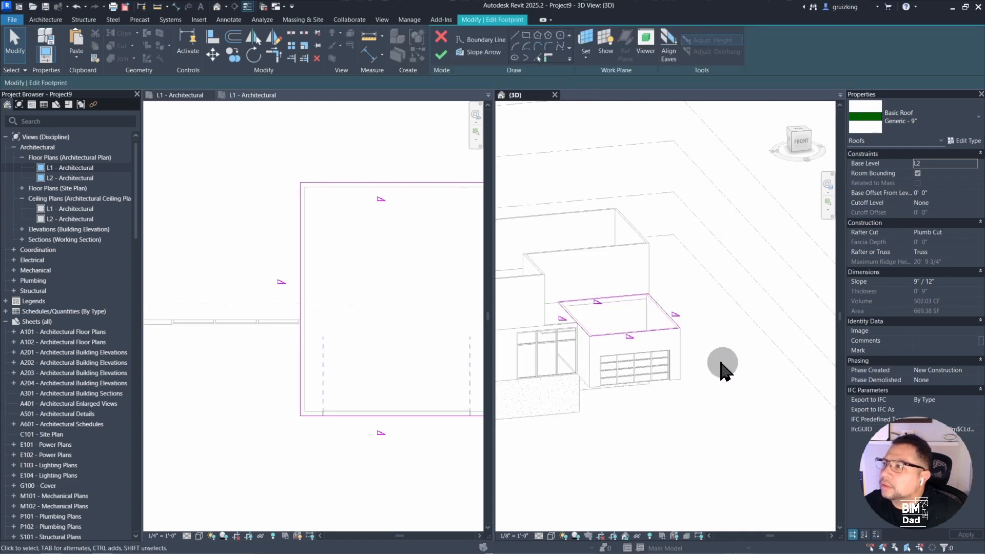
pyautogui.moveTo(722, 362); pyautogui.dragTo(668, 319)
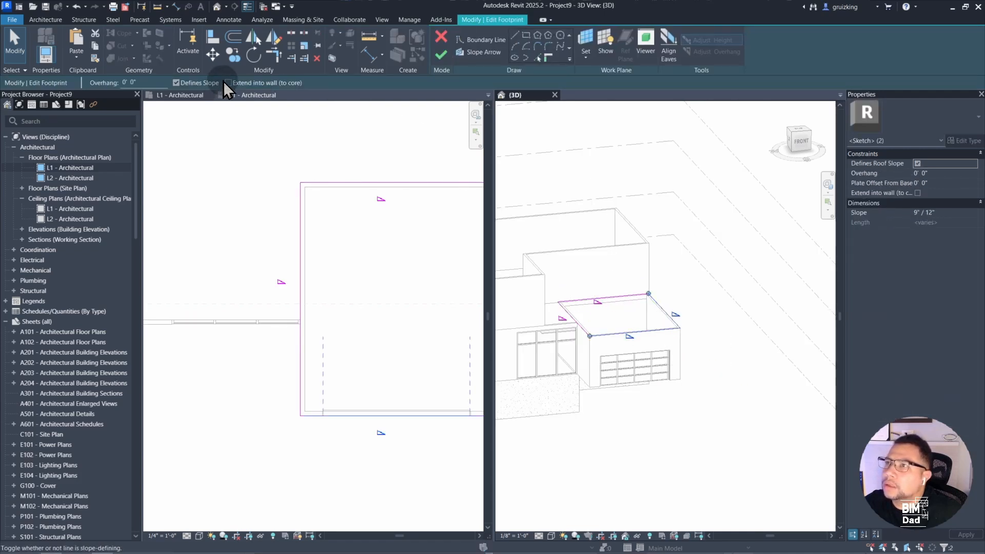
pyautogui.click(439, 54)
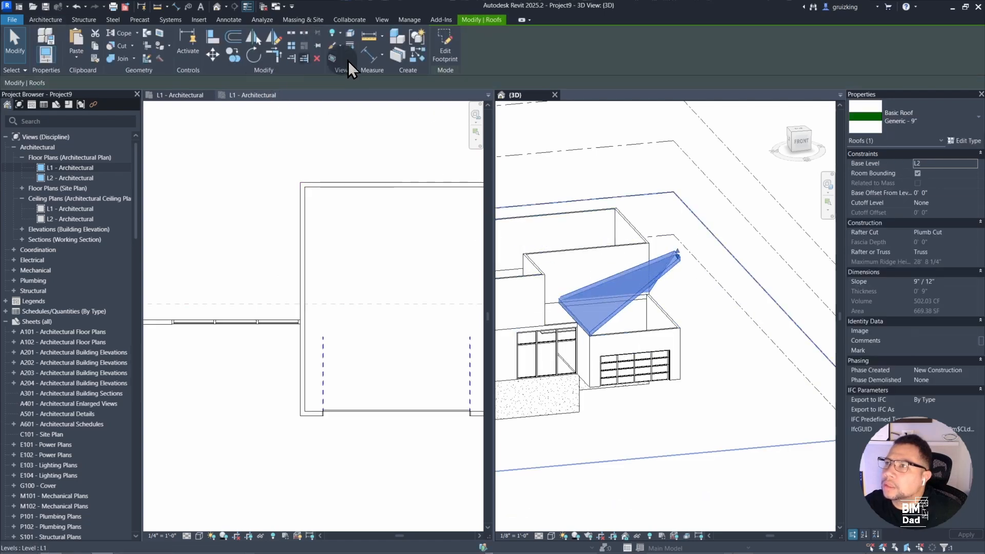
pyautogui.keyDown('shift'); pyautogui.moveTo(633, 288); pyautogui.dragTo(583, 297, button='middle'); pyautogui.keyUp('shift')
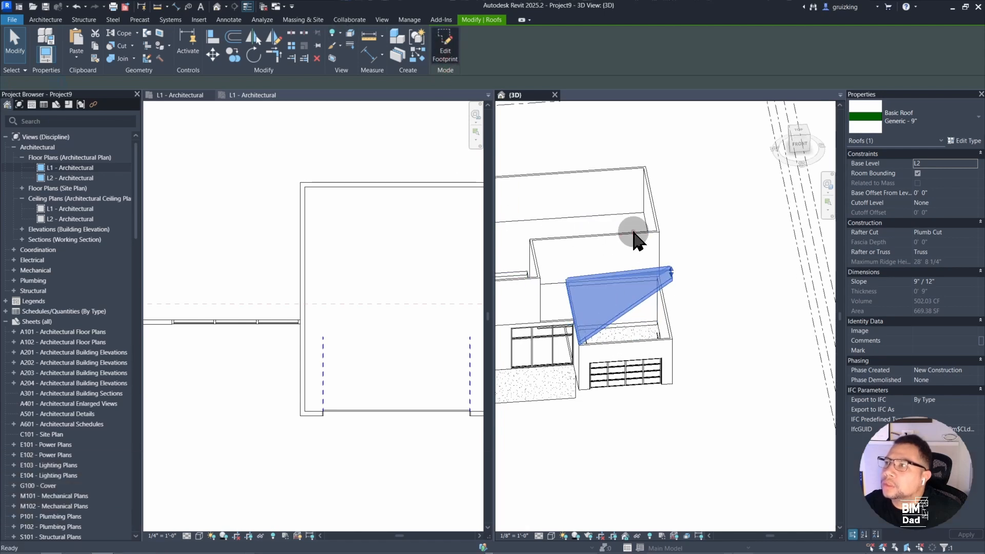
# Edit the roof footprint again and remove the rear edge's slope definition, making a single-slope roof.
pyautogui.doubleClick(594, 309)
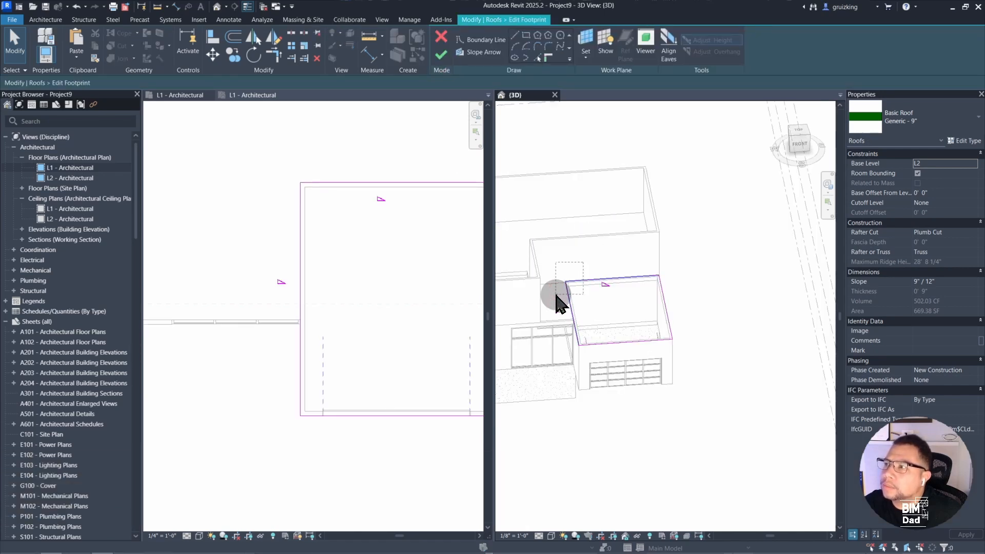
pyautogui.click(579, 286)
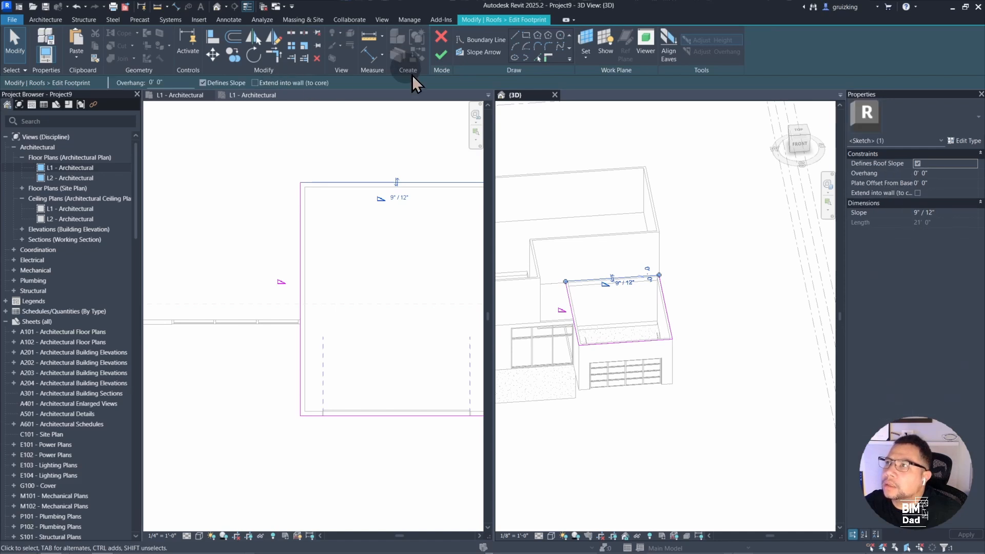
pyautogui.click(439, 59)
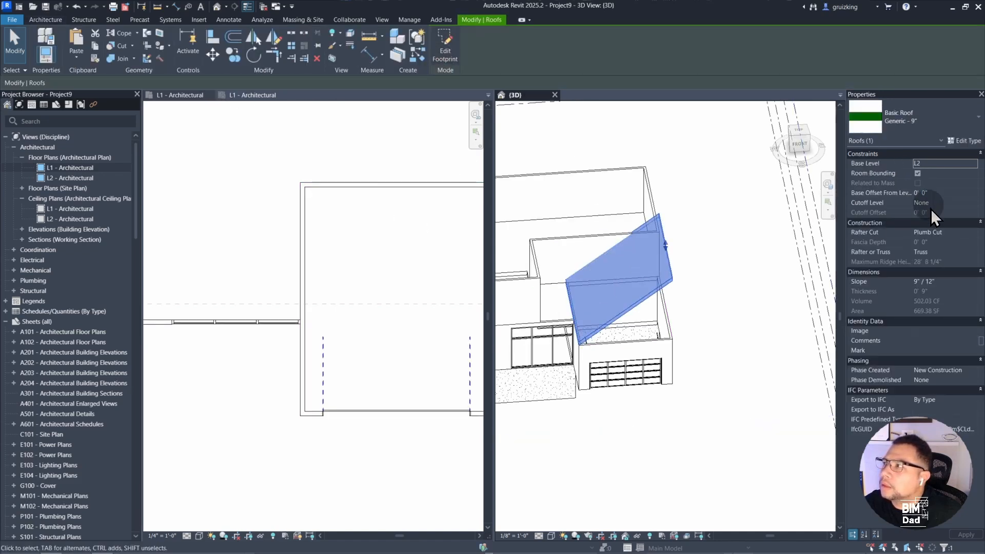
# Set the garage roof's slope to 1"/12".
pyautogui.click(945, 282)
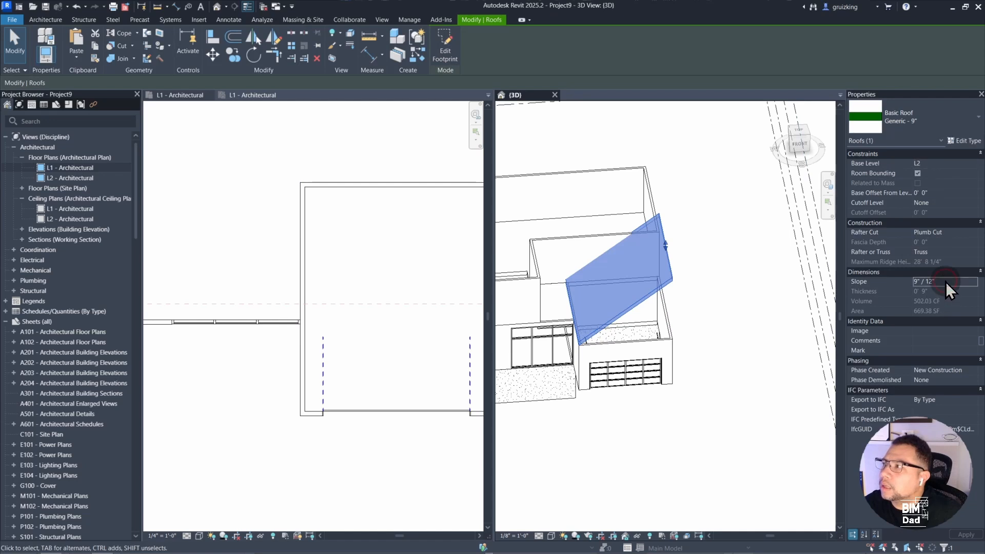
pyautogui.write('1')
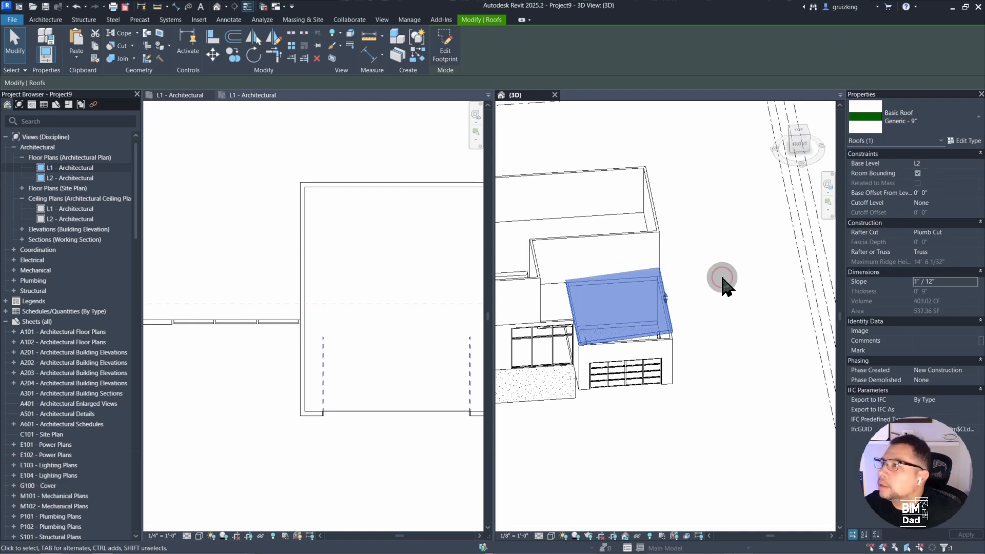
pyautogui.click(721, 279)
pyautogui.keyDown('shift'); pyautogui.moveTo(708, 344); pyautogui.dragTo(724, 321, button='middle'); pyautogui.keyUp('shift')
pyautogui.scroll(3, 656, 321)
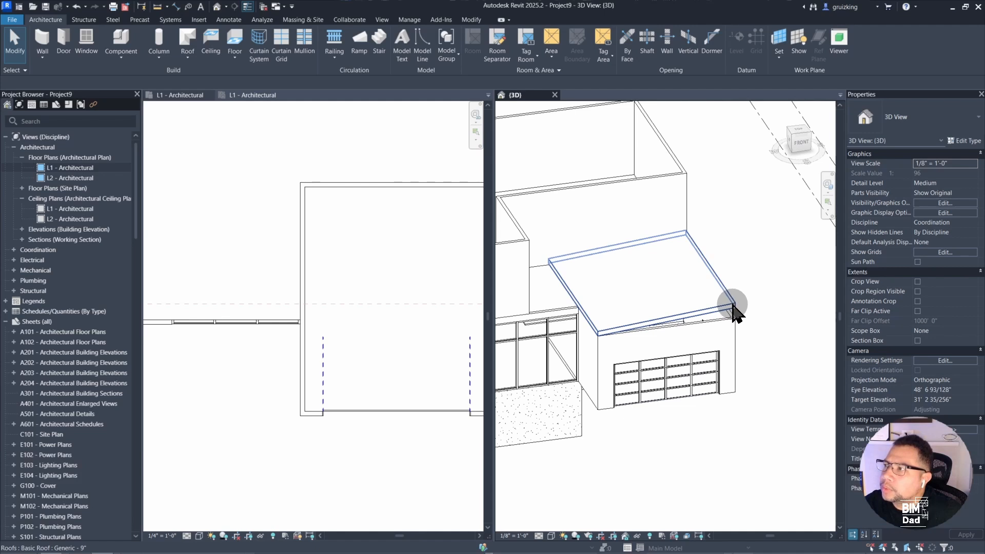
# Edit the garage roof footprint and remove the slope definition from the inner side edge along the main house.
pyautogui.doubleClick(671, 286)
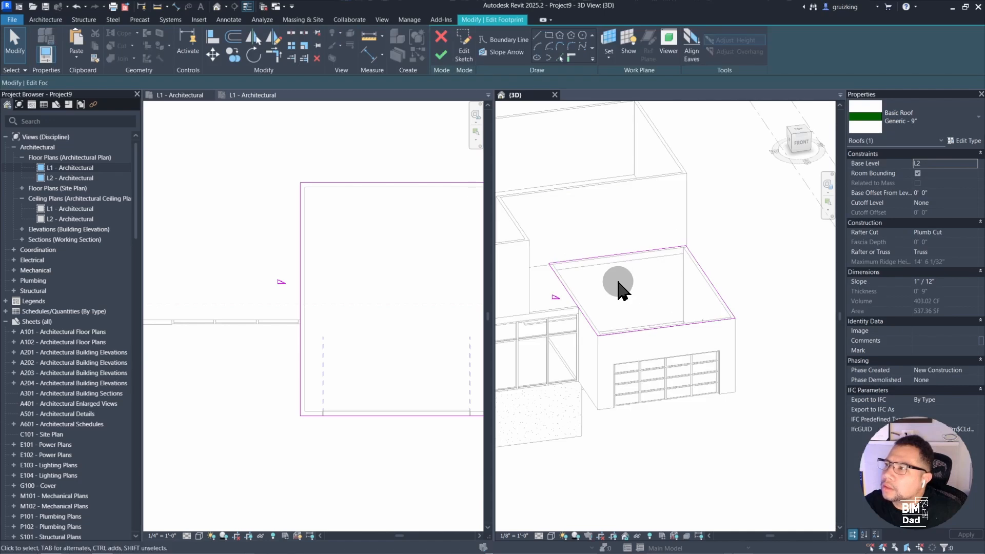
pyautogui.keyDown('shift'); pyautogui.moveTo(638, 292); pyautogui.dragTo(603, 321, button='middle'); pyautogui.keyUp('shift')
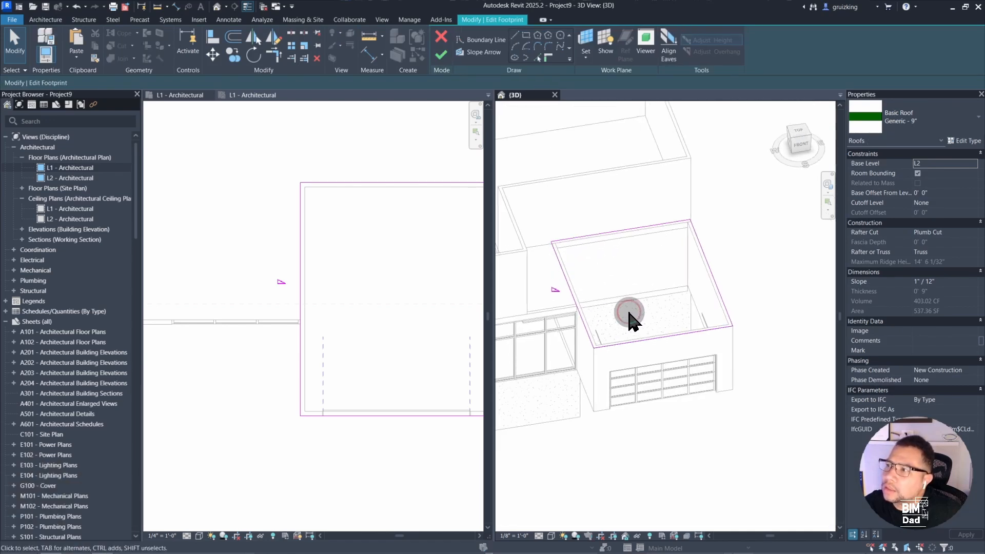
pyautogui.click(564, 286)
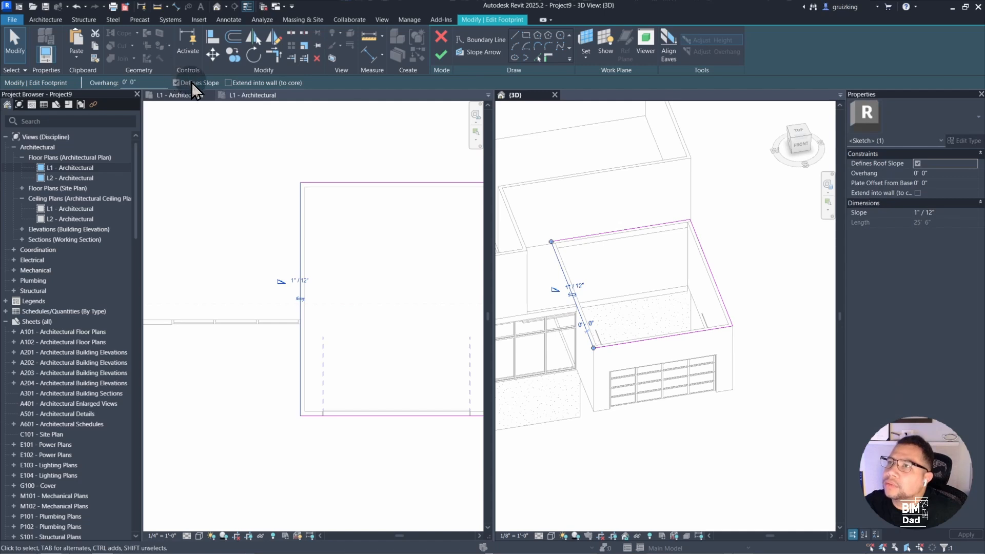
pyautogui.click(177, 82)
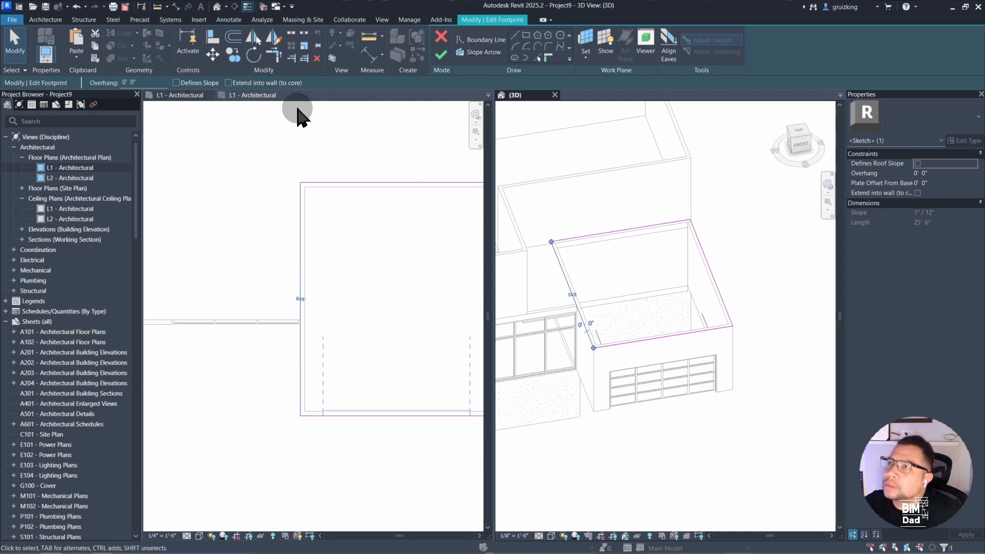
# Draw a slope arrow from the rear inner corner to the front outer corner, specified by Slope at 1"/12", and finish the garage roof footprint.
pyautogui.click(487, 54)
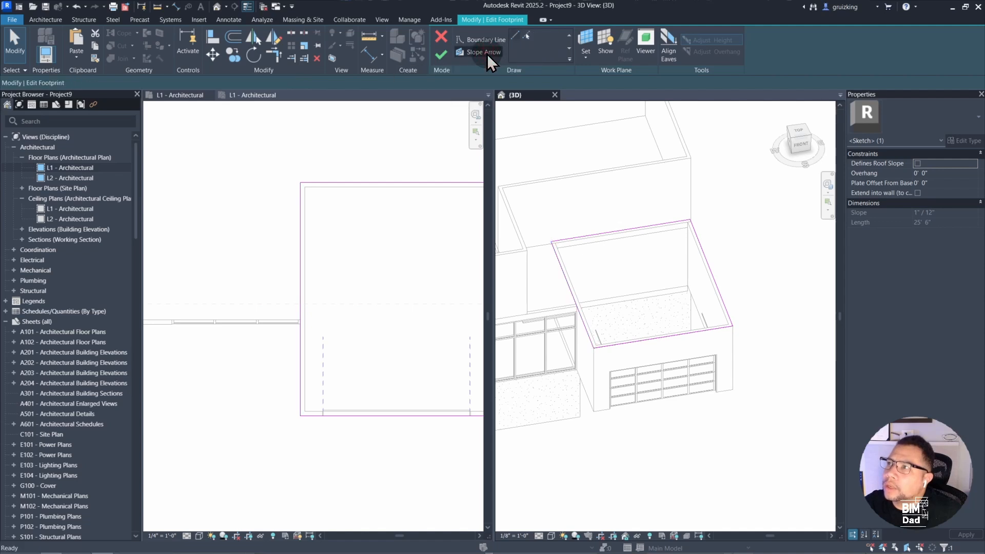
pyautogui.click(551, 242)
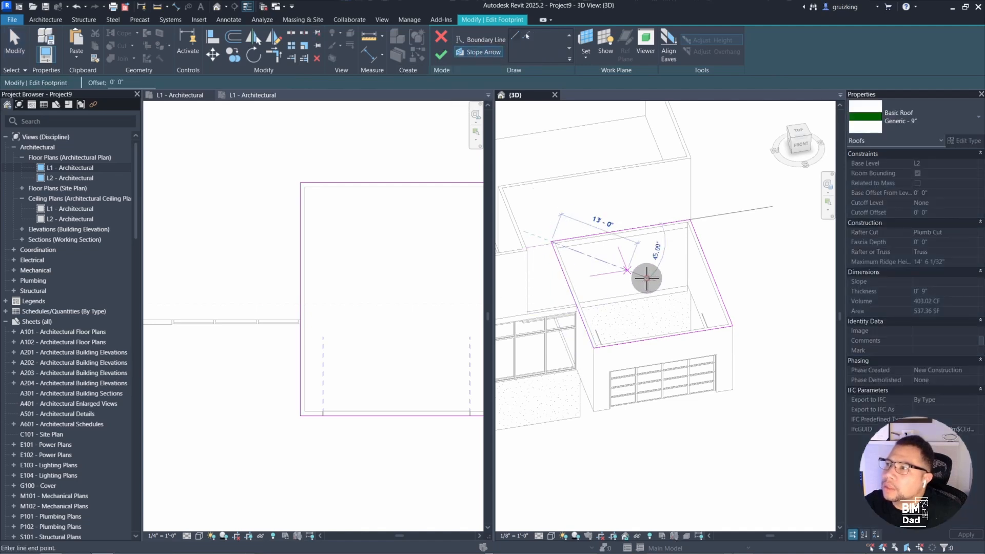
pyautogui.click(733, 325)
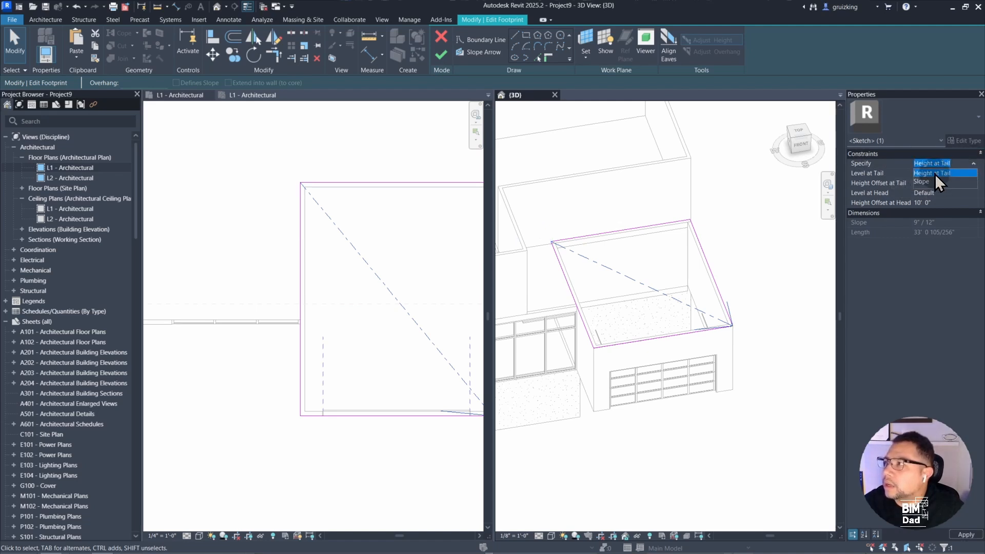
pyautogui.click(931, 182)
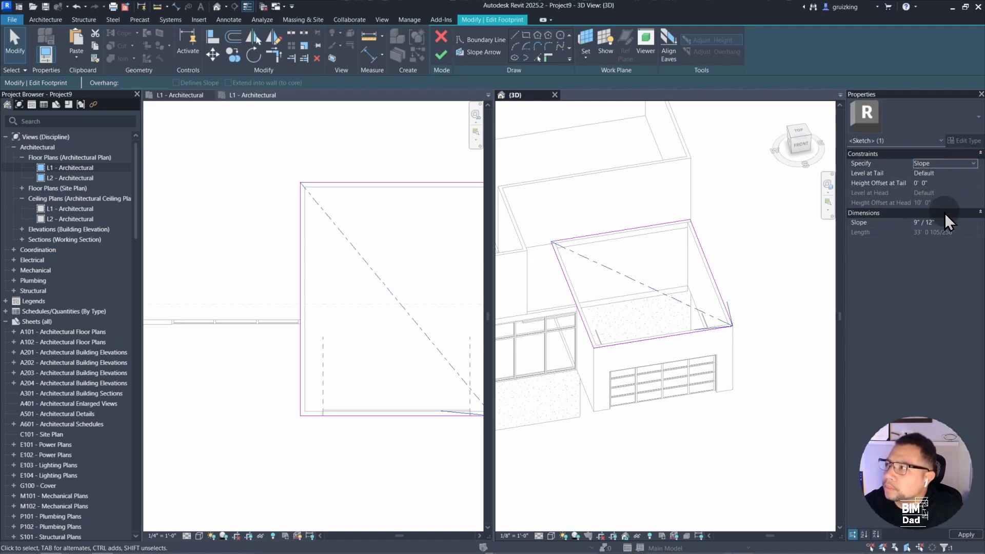
pyautogui.write('1')
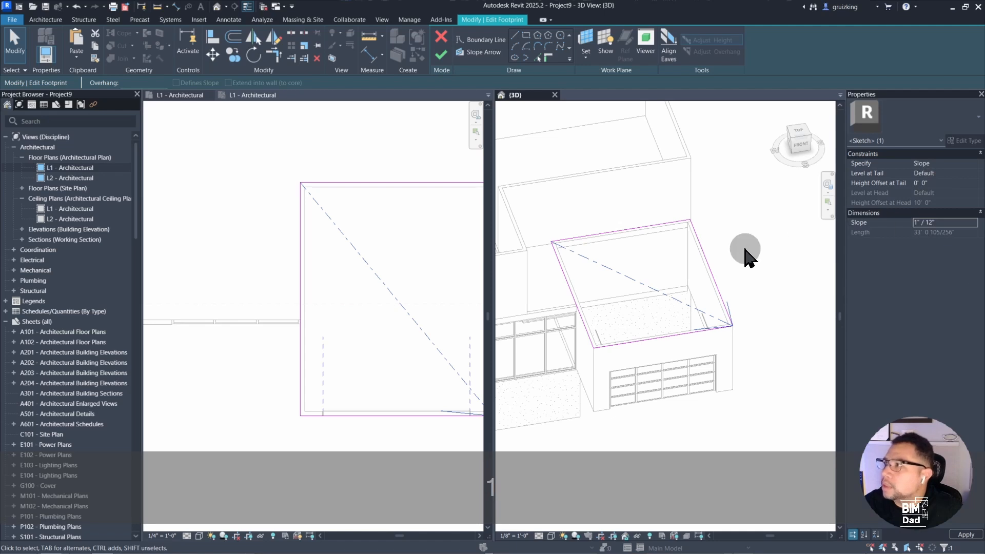
pyautogui.click(440, 55)
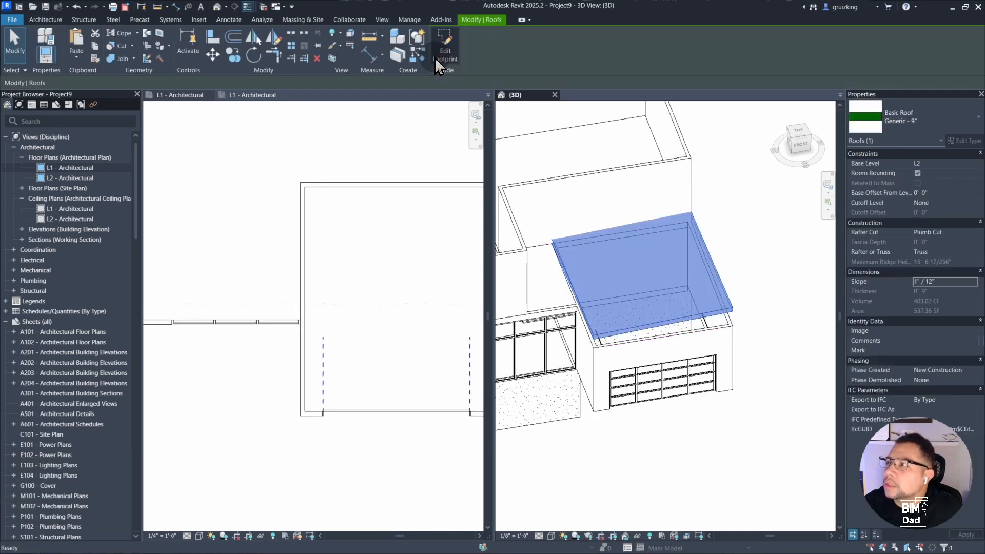
# Attach the tops of the garage's front wall and both side walls to the sloped garage roof.
pyautogui.keyDown('shift'); pyautogui.moveTo(594, 288); pyautogui.dragTo(716, 272, button='middle'); pyautogui.keyUp('shift')
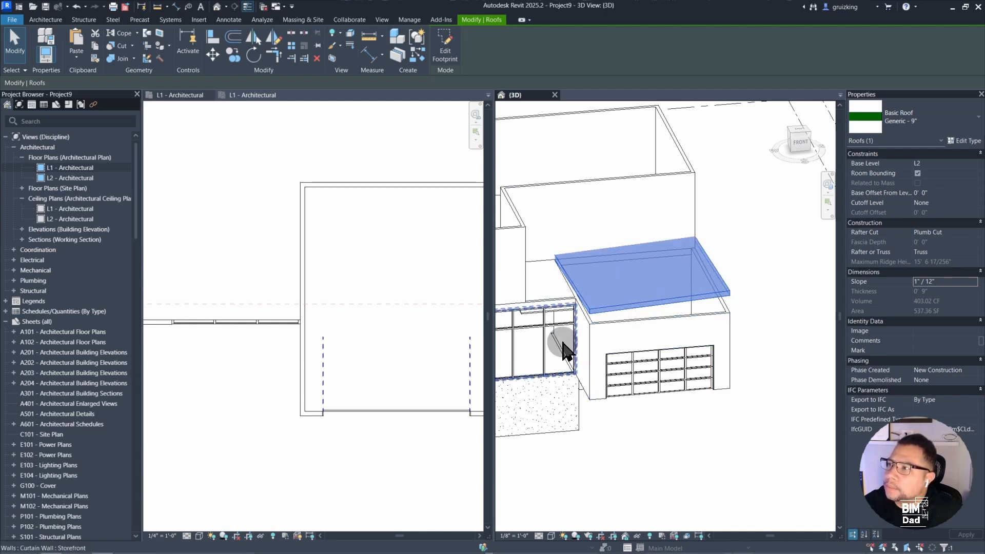
pyautogui.keyDown('shift'); pyautogui.moveTo(609, 366); pyautogui.dragTo(594, 324, button='middle'); pyautogui.keyUp('shift')
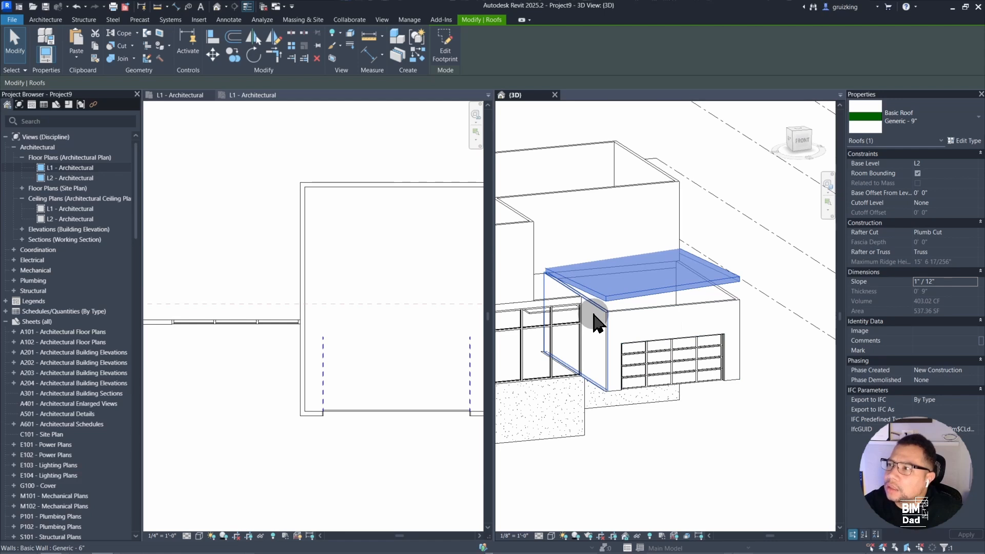
pyautogui.press('Tab')
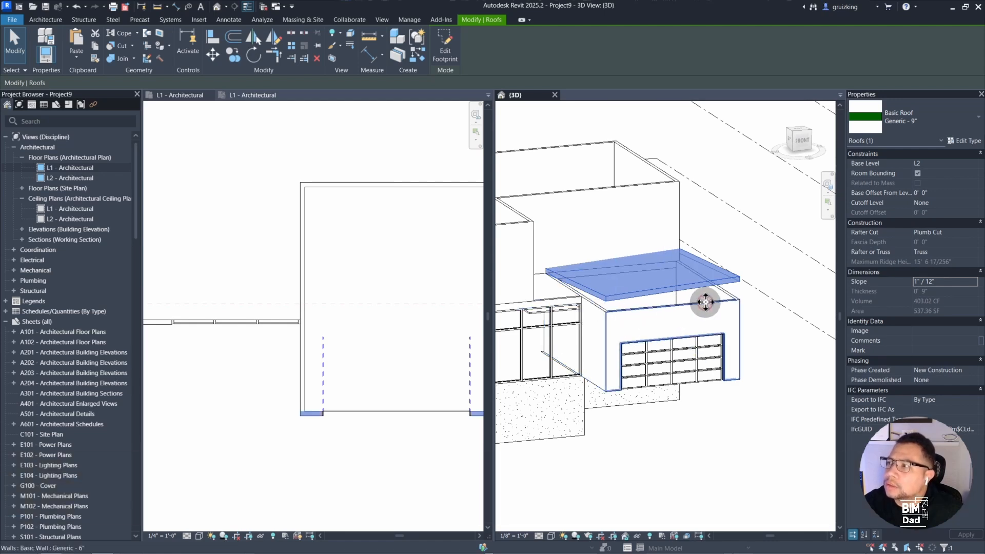
pyautogui.click(697, 298)
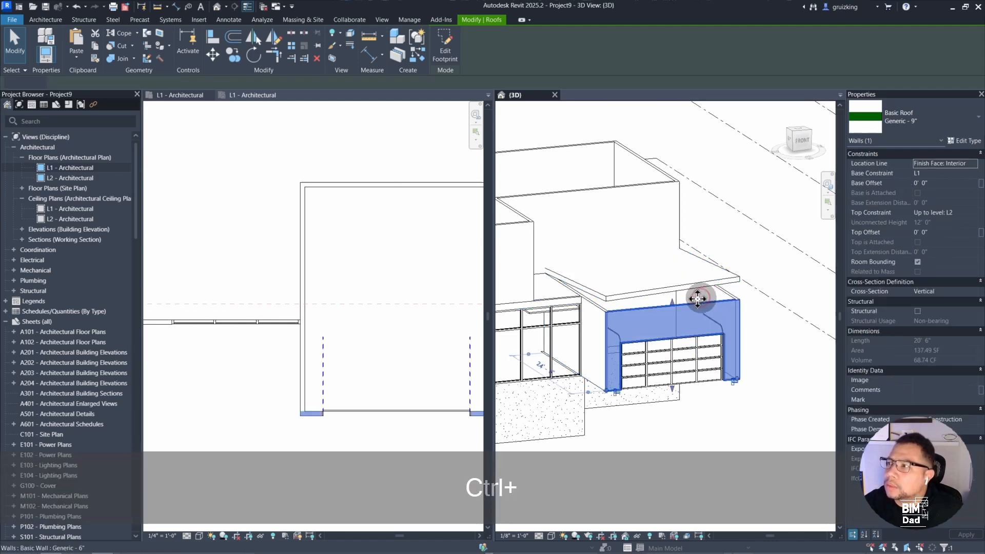
pyautogui.keyDown('ctrl'); pyautogui.click(592, 315); pyautogui.keyUp('ctrl')
pyautogui.keyDown('ctrl'); pyautogui.click(574, 247); pyautogui.keyUp('ctrl')
pyautogui.click(516, 45)
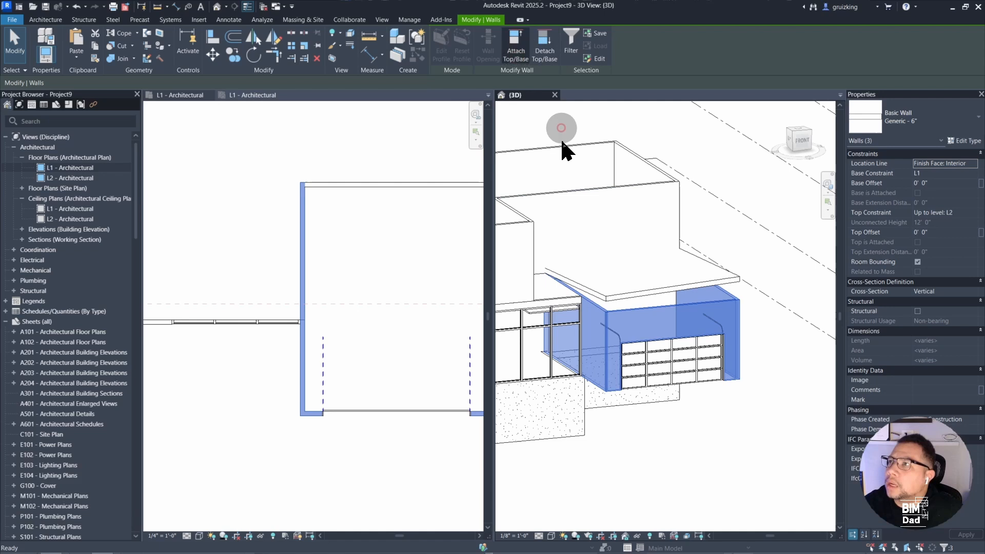
pyautogui.click(630, 277)
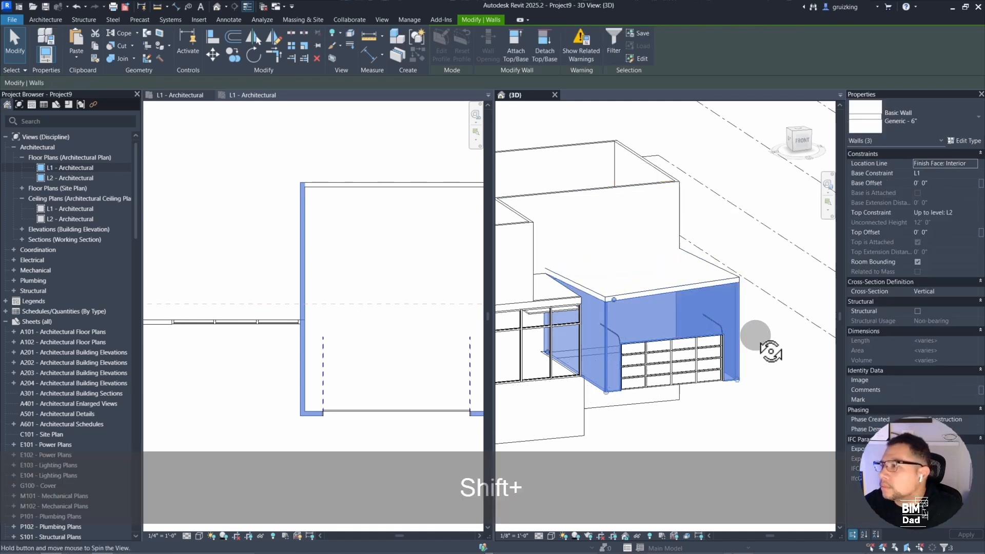
# Join the geometry of the main house's upper side wall with the garage roof where they meet.
pyautogui.keyDown('shift'); pyautogui.moveTo(763, 341); pyautogui.dragTo(666, 269, button='middle'); pyautogui.keyUp('shift')
pyautogui.hotkey('shift', 'Escape')
pyautogui.press('j')
pyautogui.press('n')
pyautogui.click(685, 257)
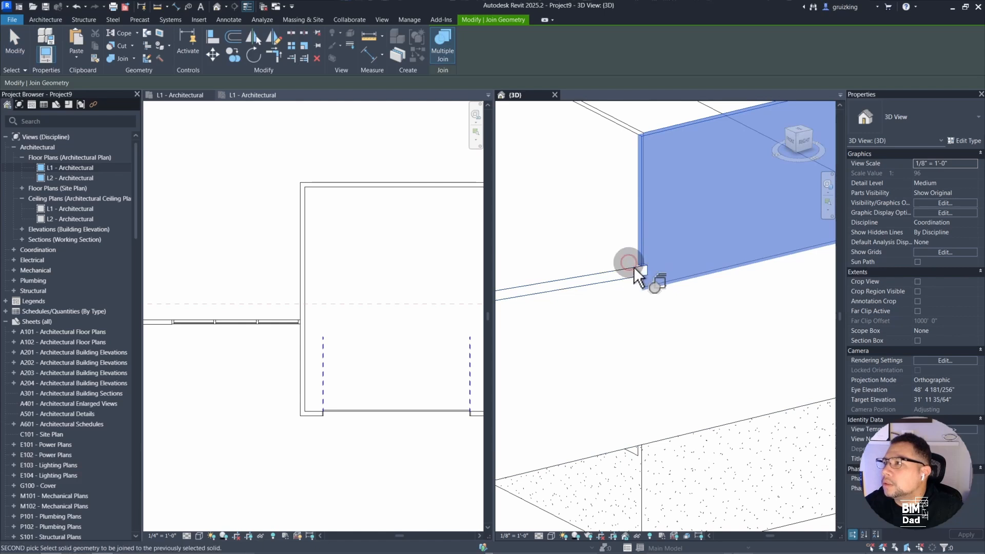
pyautogui.press('Escape')
pyautogui.press('Escape')
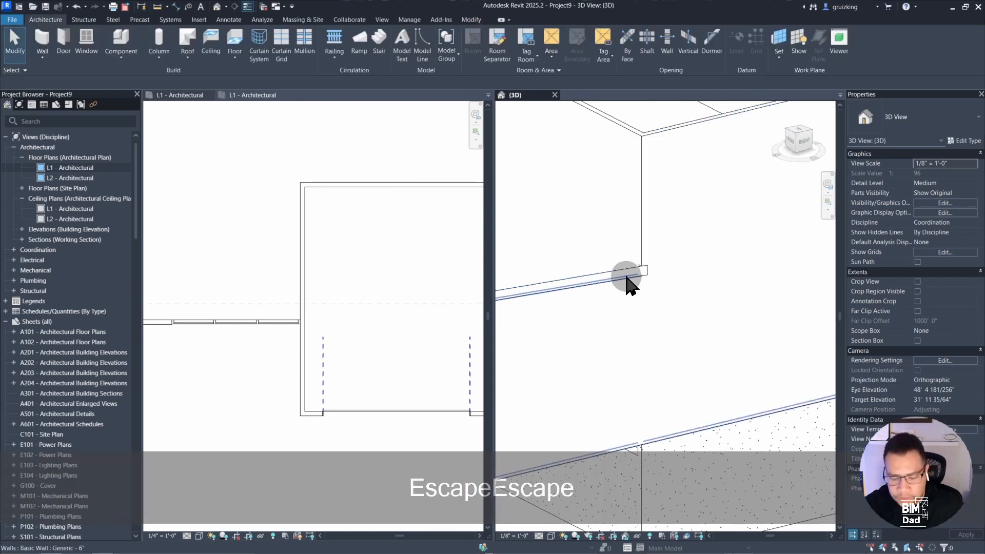
# Switch the join order between the main house's upper wall and the garage roof.
pyautogui.press('j')
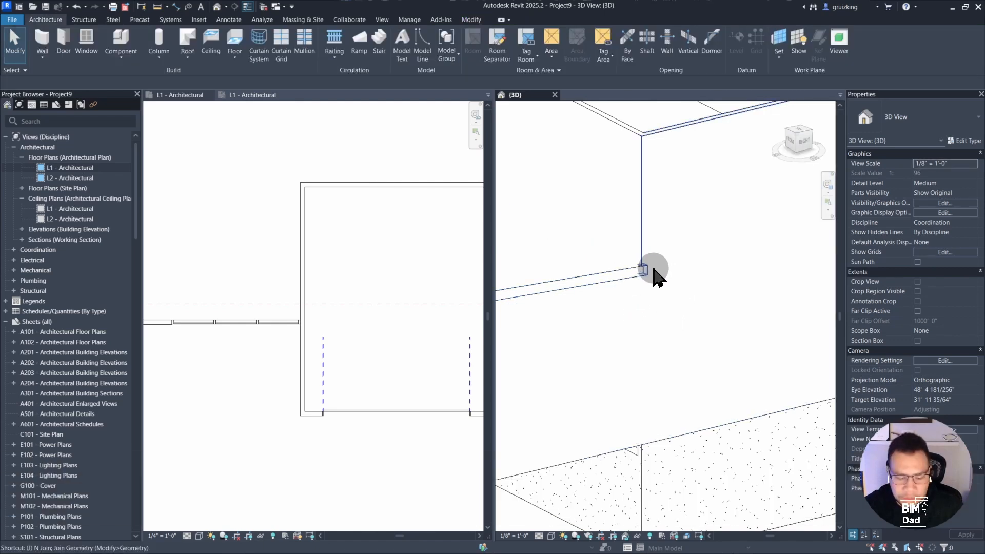
pyautogui.press('s')
pyautogui.click(660, 260)
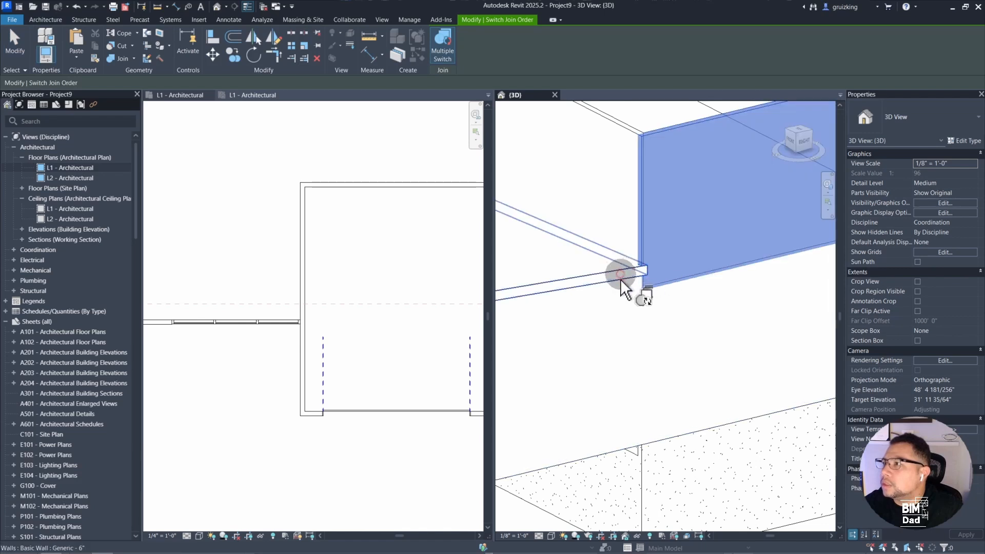
pyautogui.click(666, 292)
pyautogui.press('Escape')
pyautogui.press('Escape')
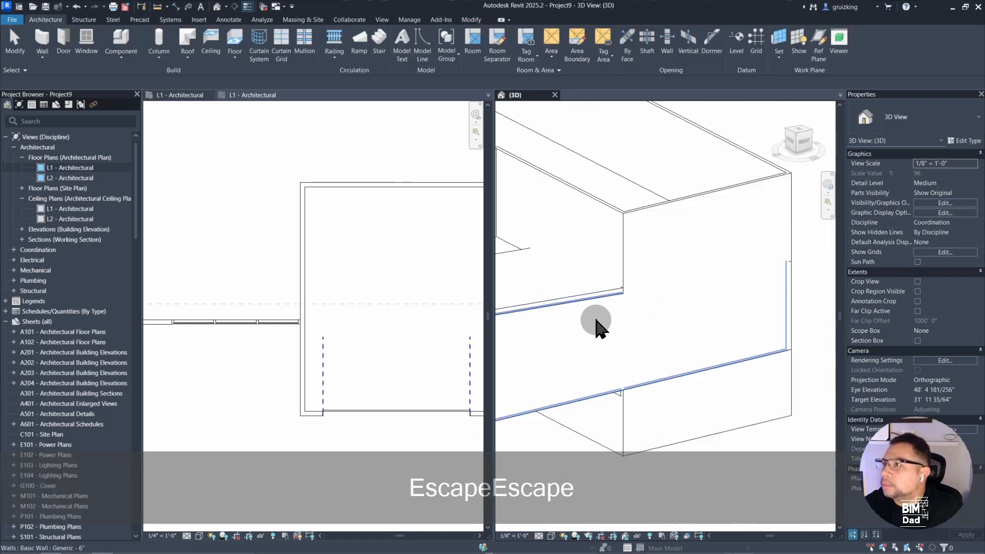
# Start a new roof by footprint for the main house with its base level set to L3.
pyautogui.keyDown('shift'); pyautogui.moveTo(611, 365); pyautogui.dragTo(667, 246, button='middle'); pyautogui.keyUp('shift')
pyautogui.scroll(-2, 650, 297)
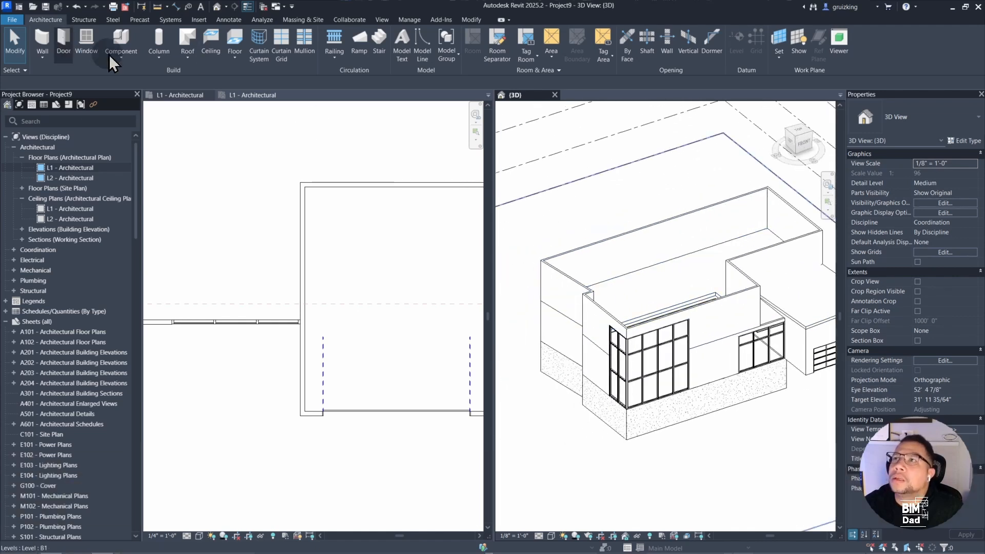
pyautogui.click(189, 36)
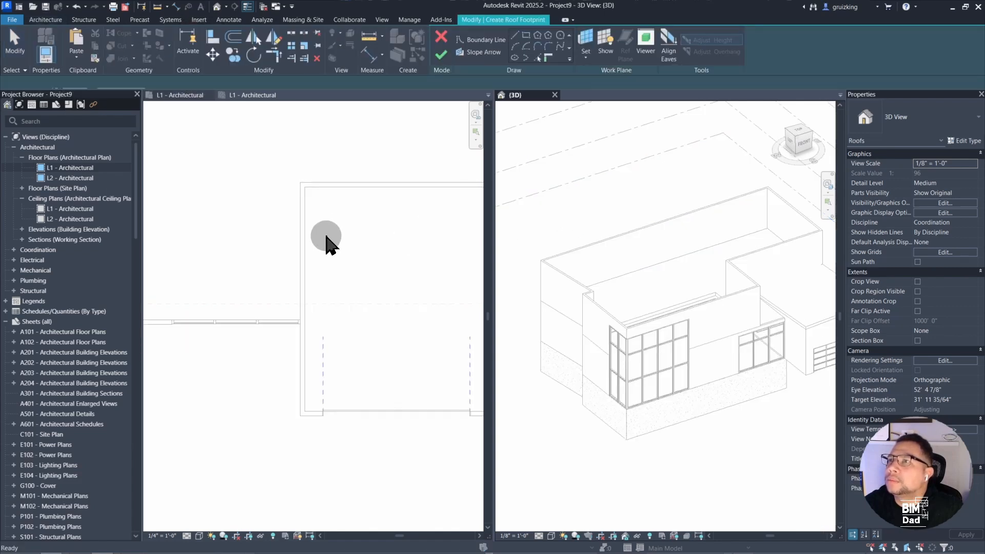
pyautogui.scroll(-2, 319, 233)
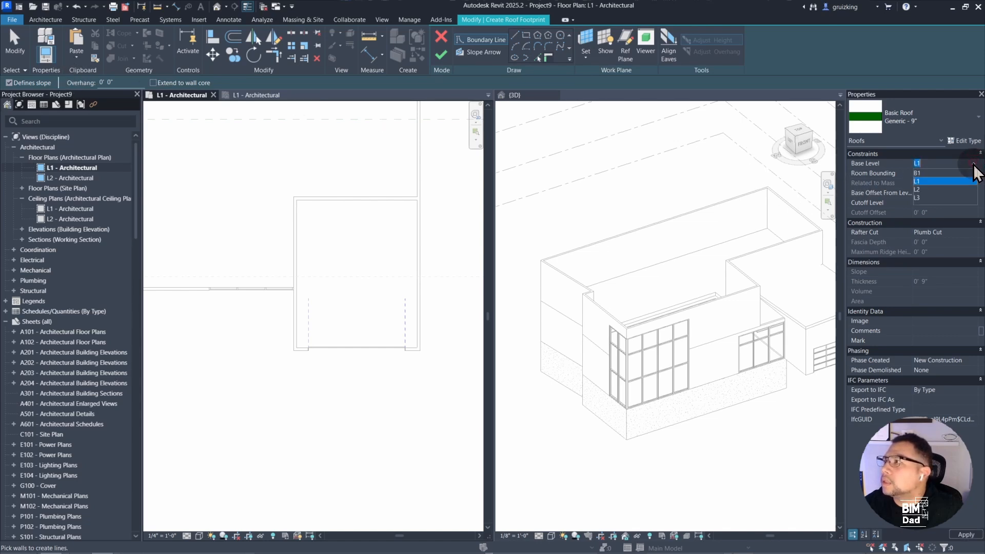
pyautogui.click(928, 197)
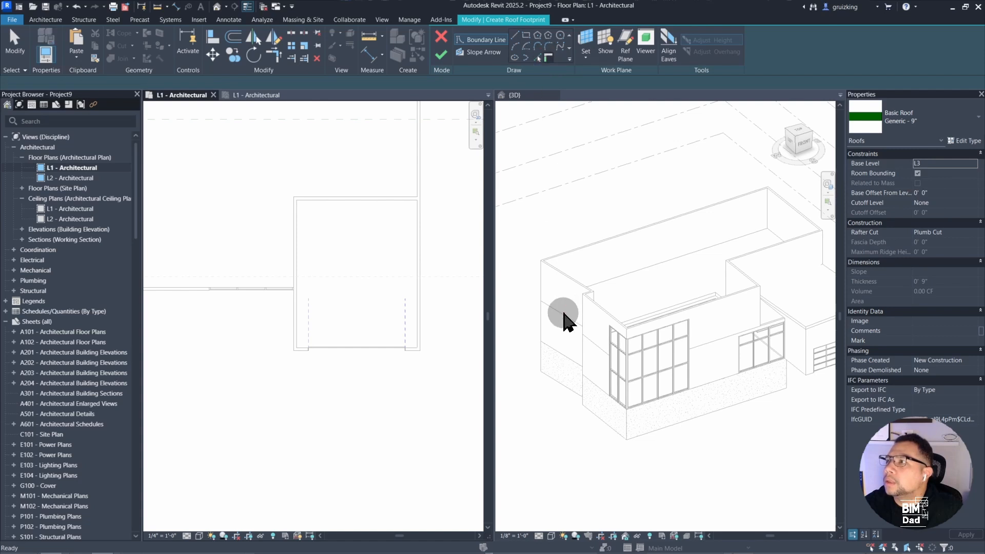
# Pick the whole chain of upper-floor exterior walls in 3D as the main roof's boundary lines.
pyautogui.click(567, 298)
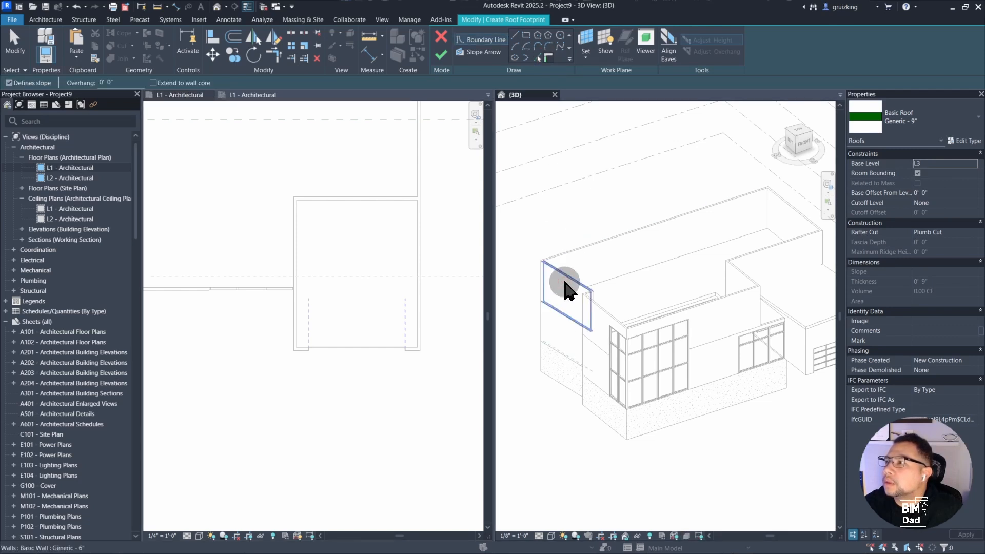
pyautogui.press('Tab')
pyautogui.moveTo(606, 310); pyautogui.dragTo(589, 308, button='middle')
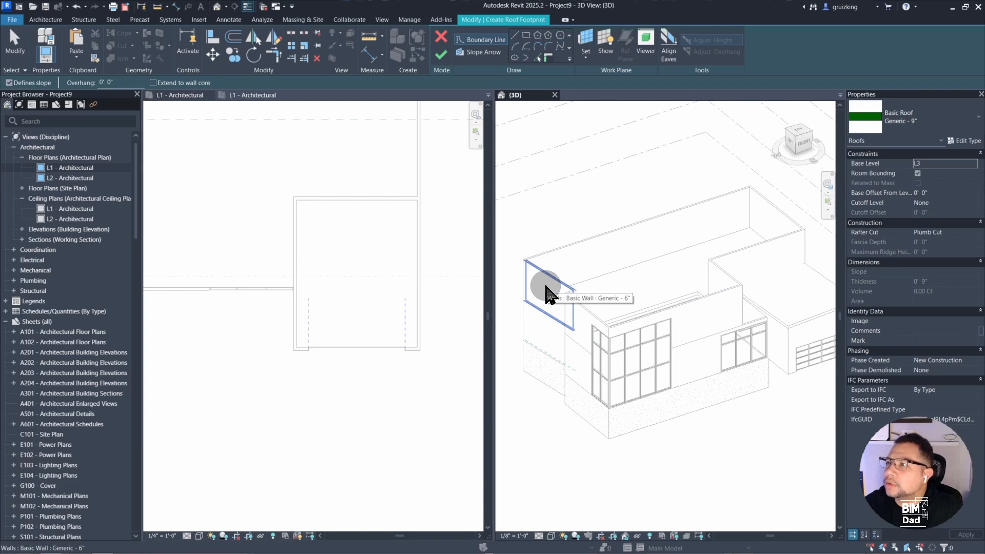
pyautogui.press('Tab')
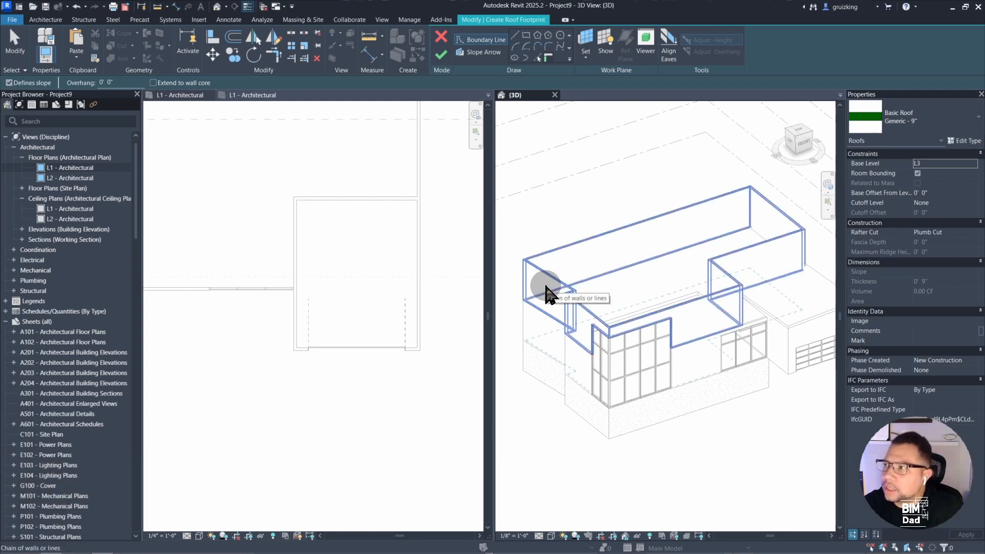
pyautogui.click(546, 295)
pyautogui.press('Escape')
pyautogui.press('Escape')
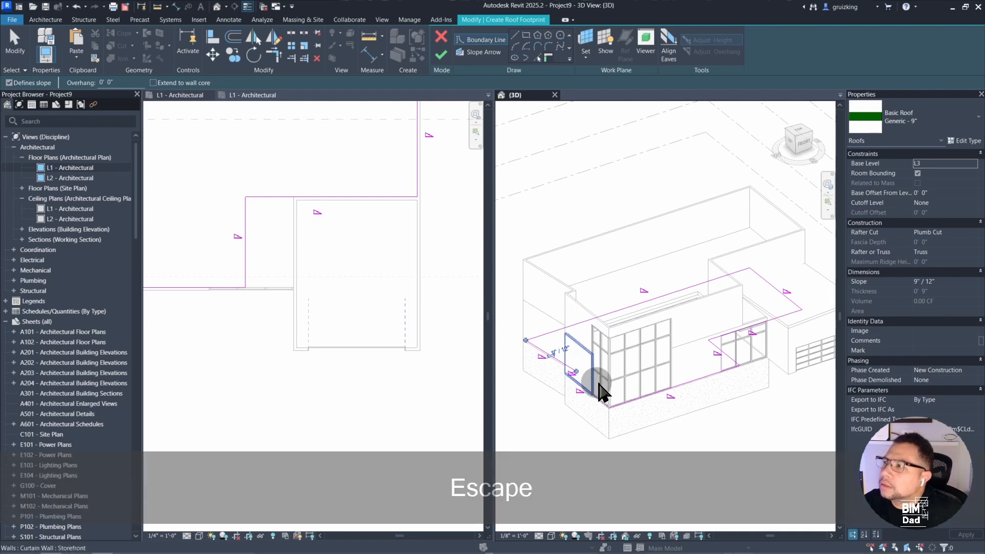
# Remove the slope definition from all main roof boundary lines and finish it as a flat roof.
pyautogui.scroll(-4, 623, 359)
pyautogui.moveTo(768, 264); pyautogui.dragTo(529, 385)
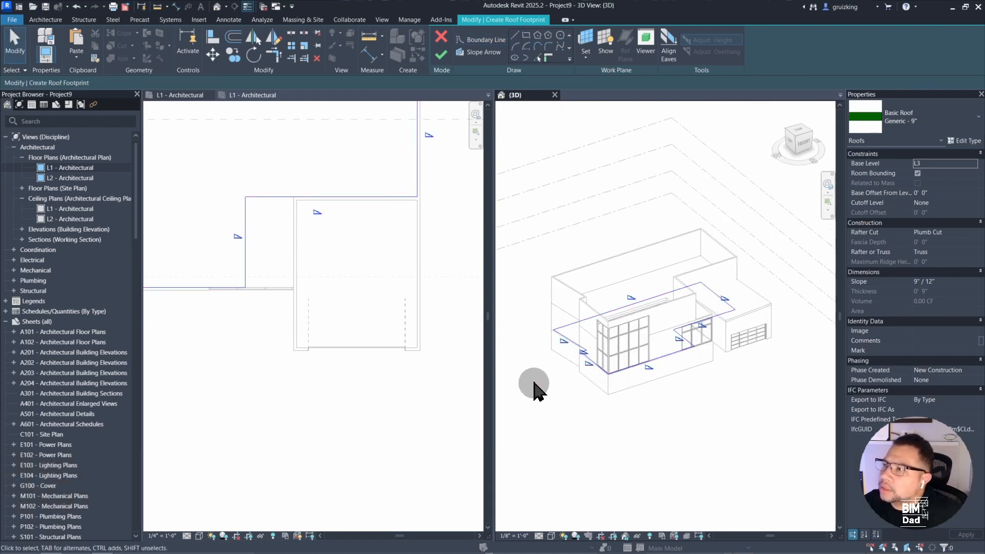
pyautogui.click(211, 81)
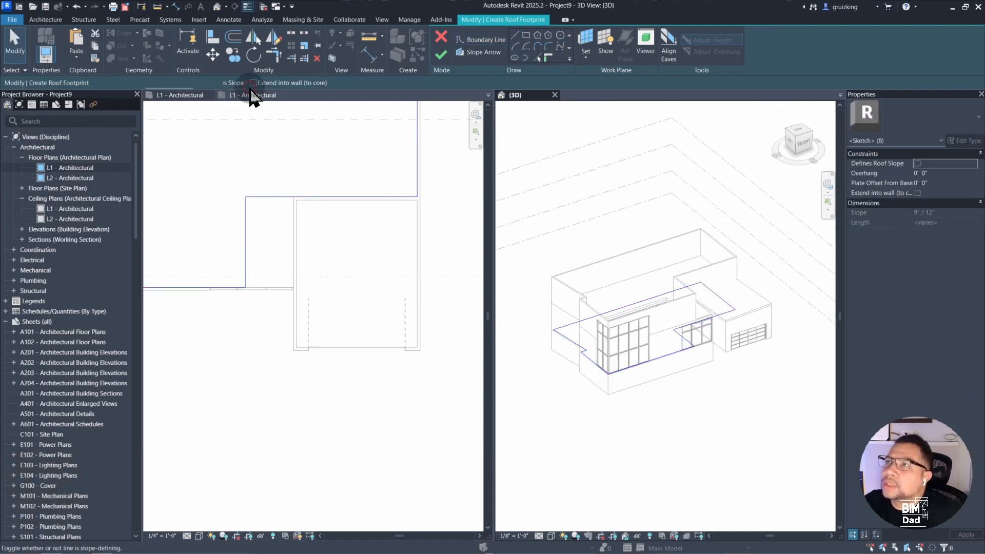
pyautogui.click(440, 55)
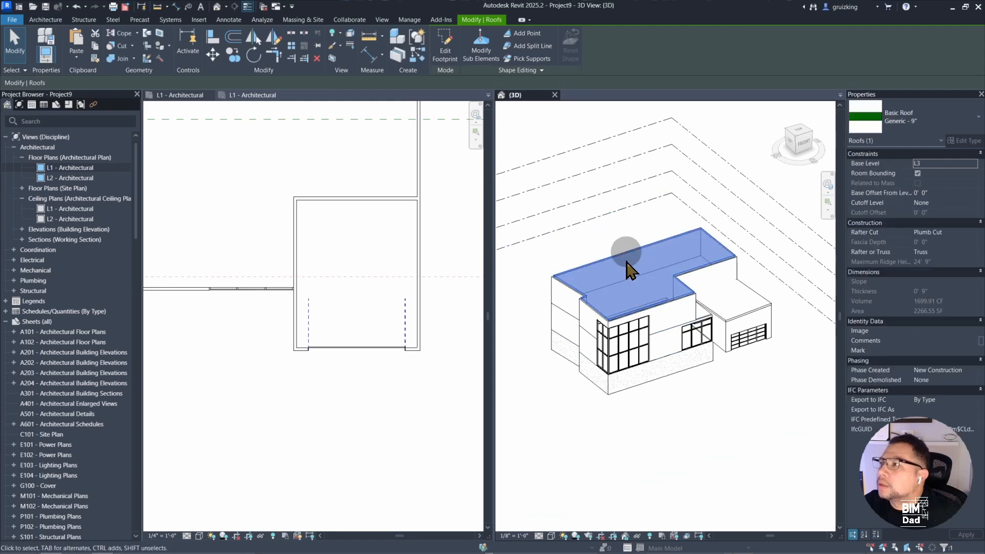
# Create a new architectural floor plan view for level L3.
pyautogui.keyDown('shift'); pyautogui.moveTo(618, 292); pyautogui.dragTo(677, 365, button='middle'); pyautogui.keyUp('shift')
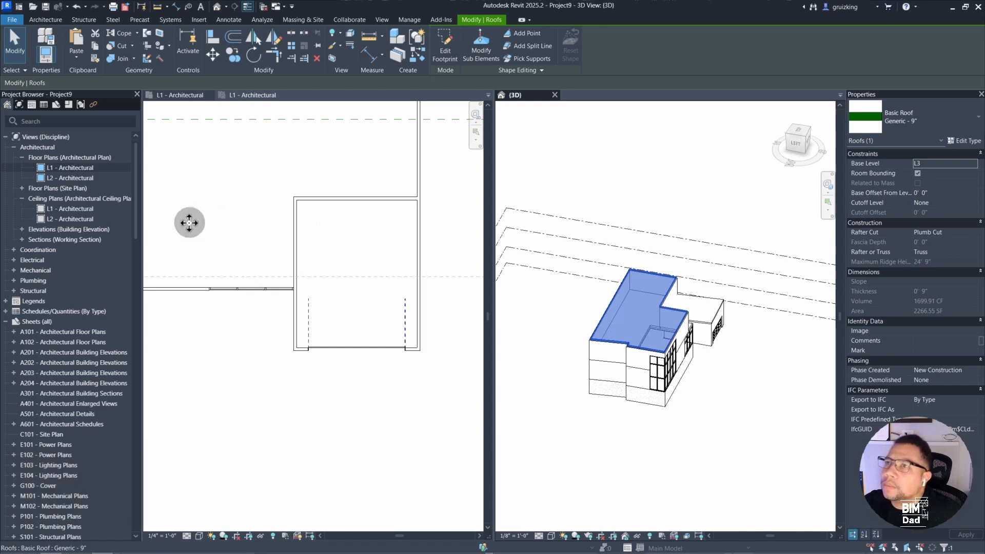
pyautogui.click(379, 21)
pyautogui.click(432, 64)
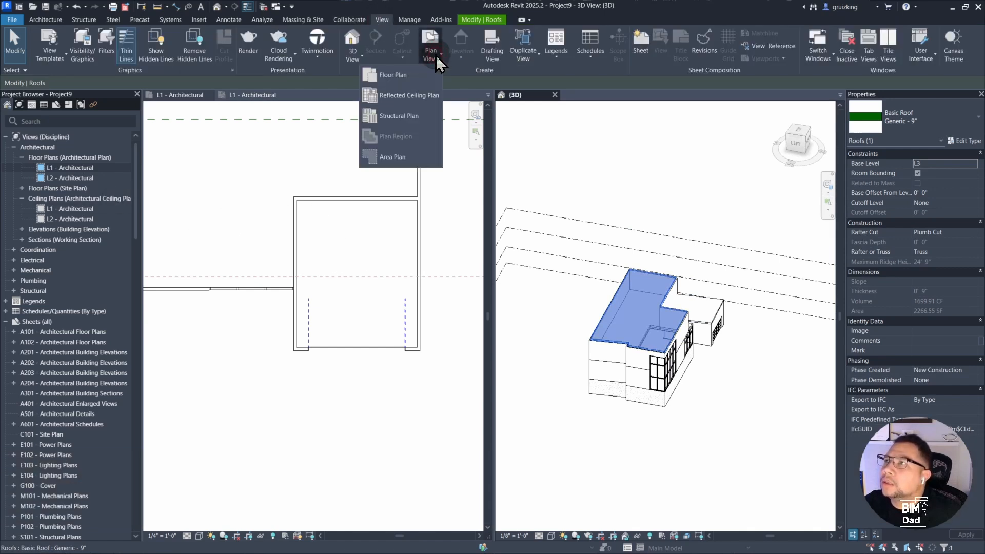
pyautogui.click(398, 81)
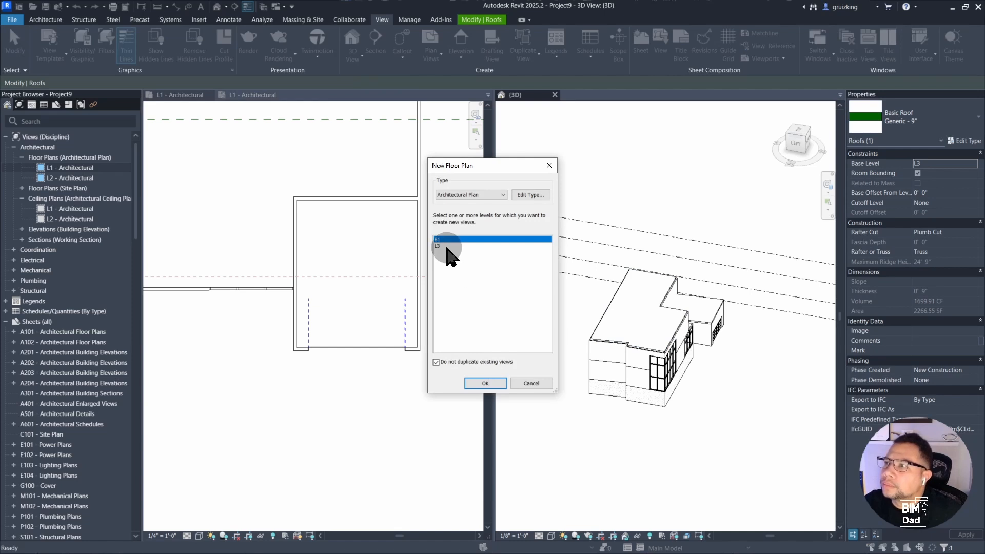
pyautogui.click(491, 383)
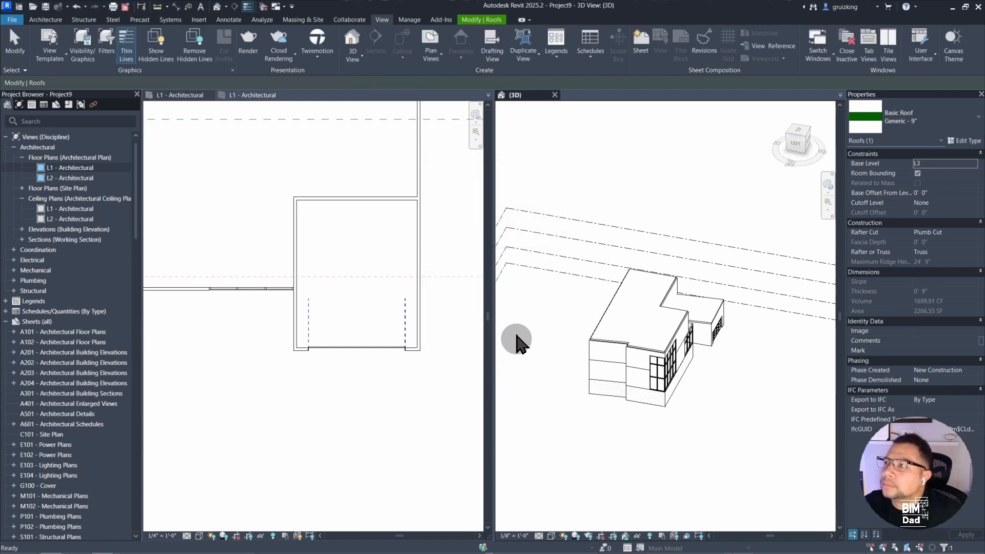
# Move the L3 plan view into the tab group with the L1 plans so it shows beside the 3D view.
pyautogui.scroll(-2, 317, 323)
pyautogui.click(437, 345)
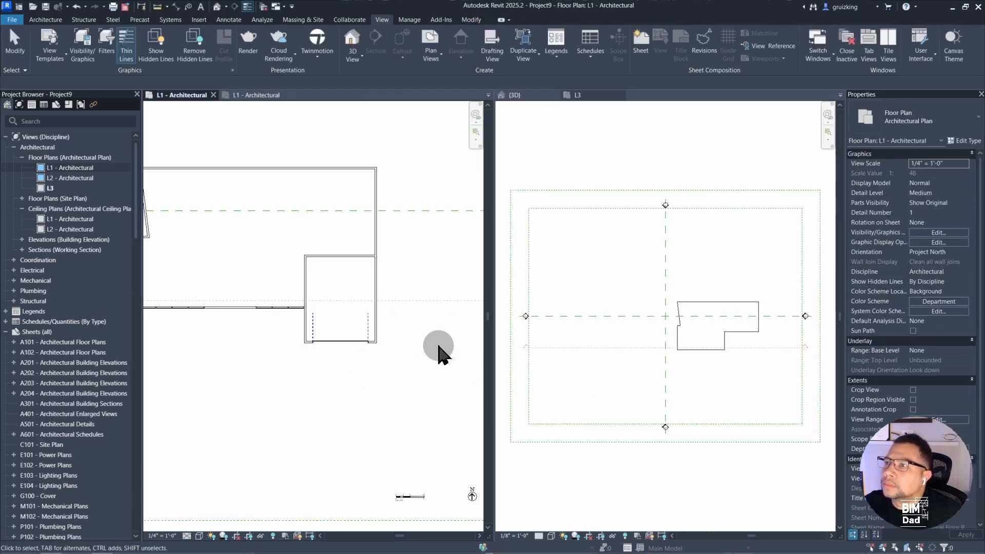
pyautogui.scroll(-1, 438, 347)
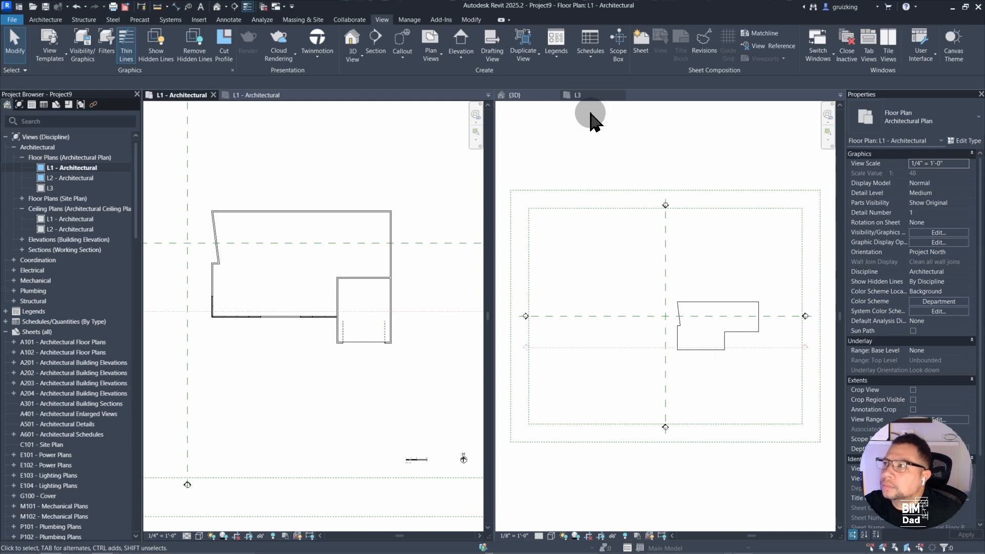
pyautogui.moveTo(590, 103); pyautogui.dragTo(277, 96)
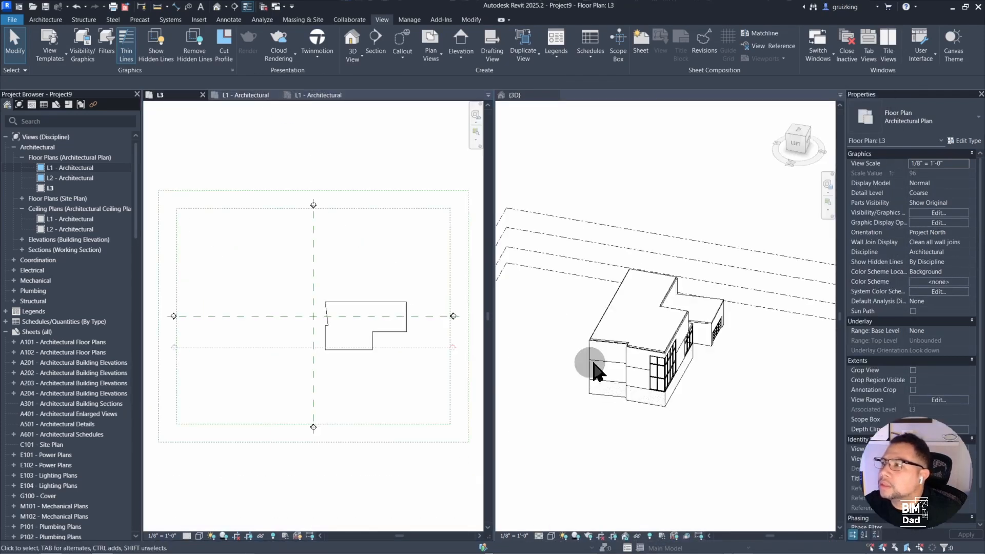
# Edit the main roof's footprint, flip its boundary lines to the walls' exterior face, and finish the sketch.
pyautogui.keyDown('shift'); pyautogui.moveTo(641, 392); pyautogui.dragTo(711, 395, button='middle'); pyautogui.keyUp('shift')
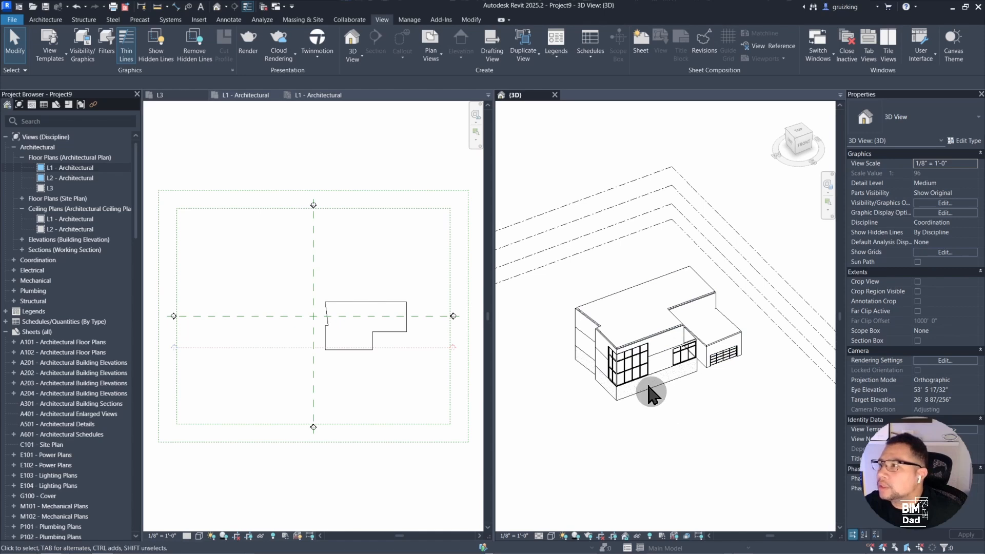
pyautogui.scroll(5, 649, 323)
pyautogui.click(649, 323)
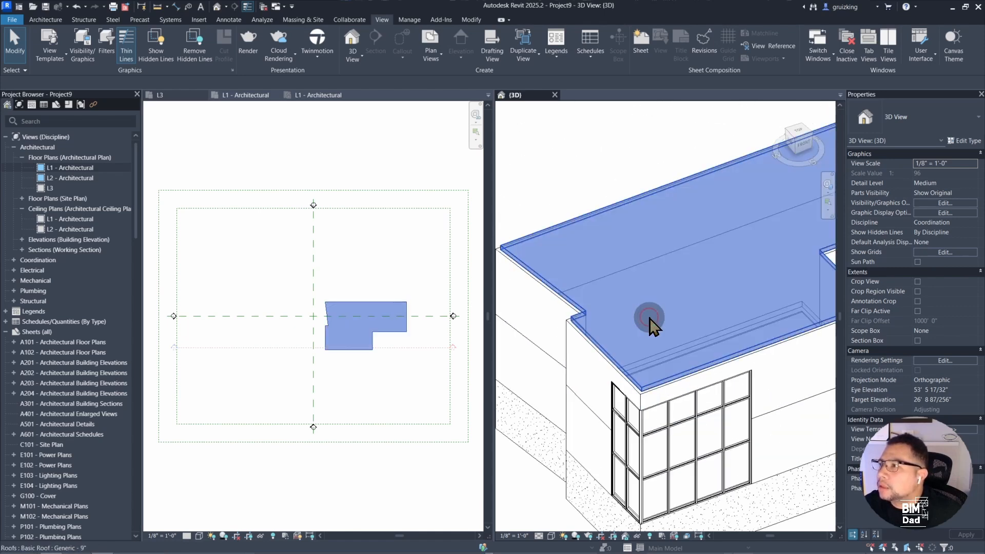
pyautogui.doubleClick(587, 343)
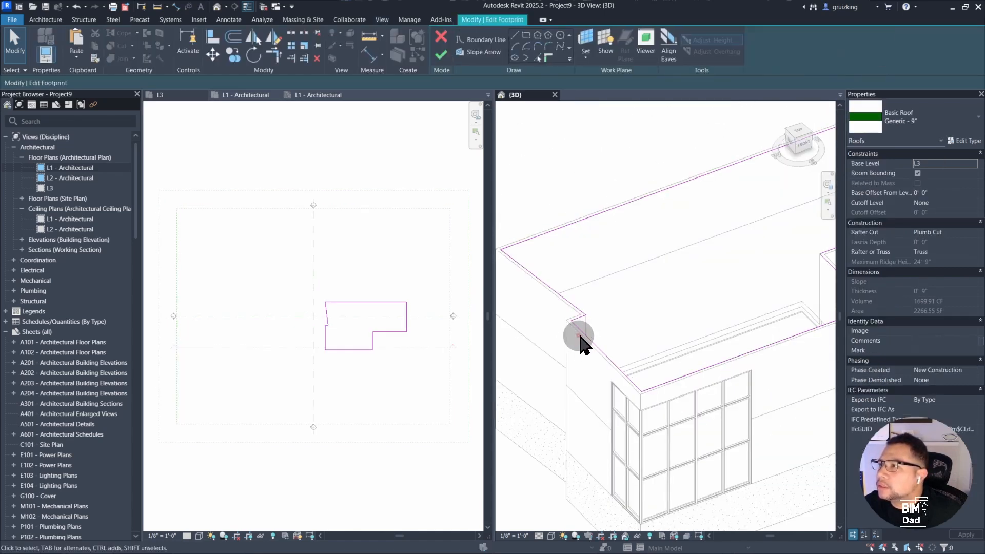
pyautogui.click(585, 335)
pyautogui.click(603, 361)
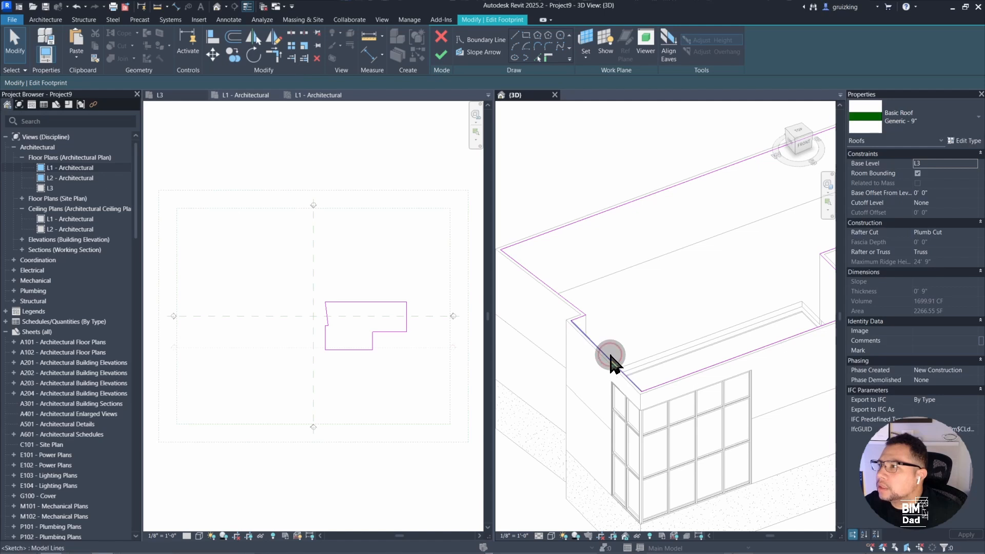
pyautogui.click(610, 357)
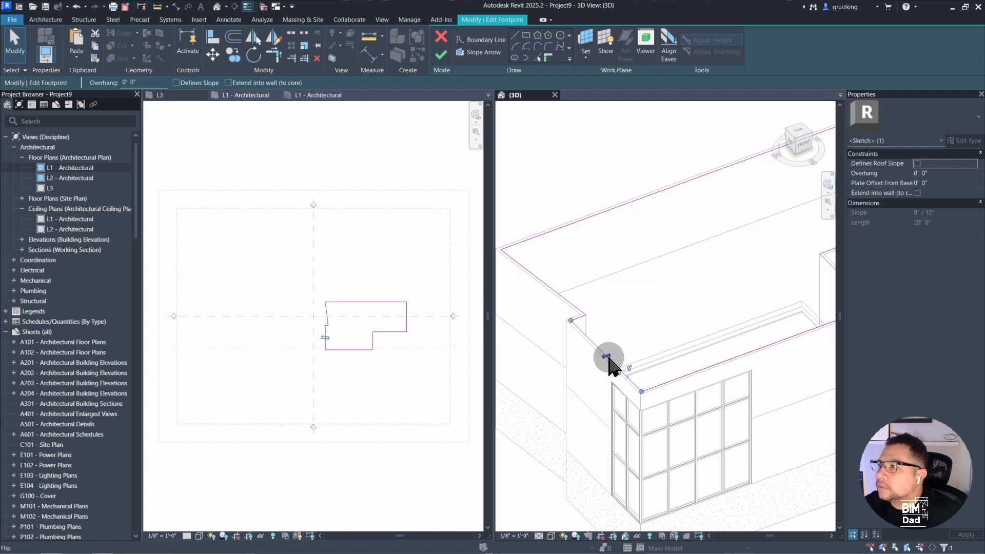
pyautogui.click(442, 54)
# Add roof split lines in the L3 plan from the west notch corner horizontally across, and down to the inside corner near the garage.
pyautogui.moveTo(642, 303); pyautogui.dragTo(609, 316, button='middle')
pyautogui.scroll(5, 371, 349)
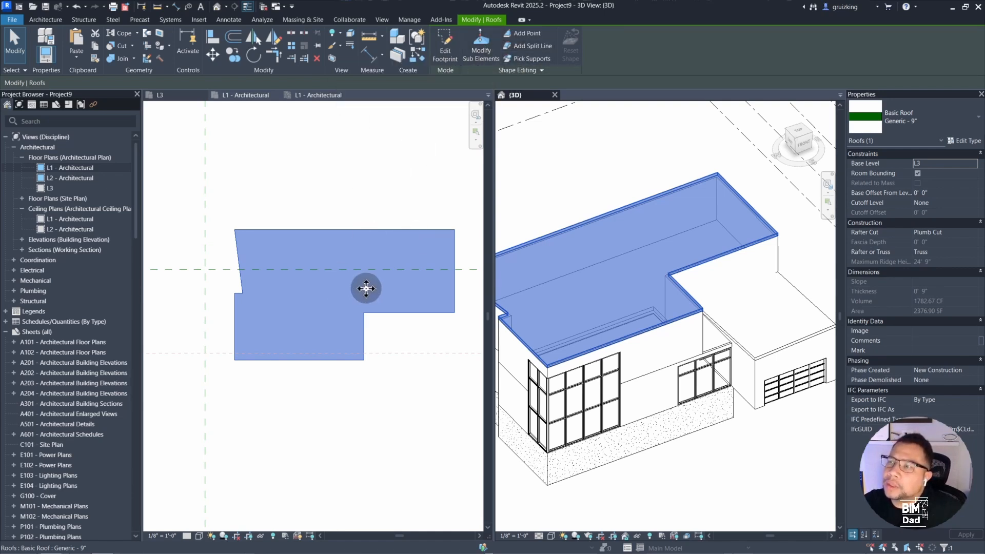
pyautogui.click(534, 46)
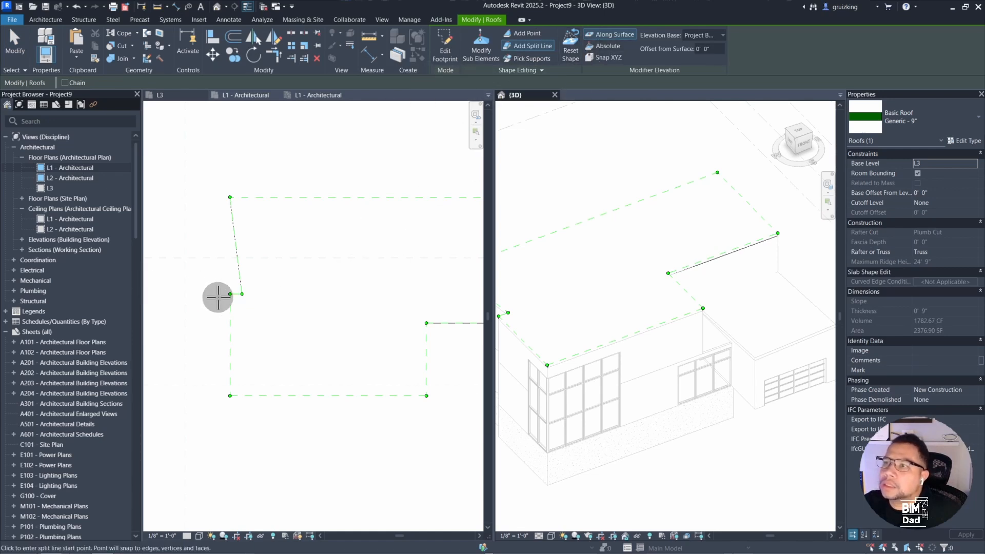
pyautogui.click(241, 295)
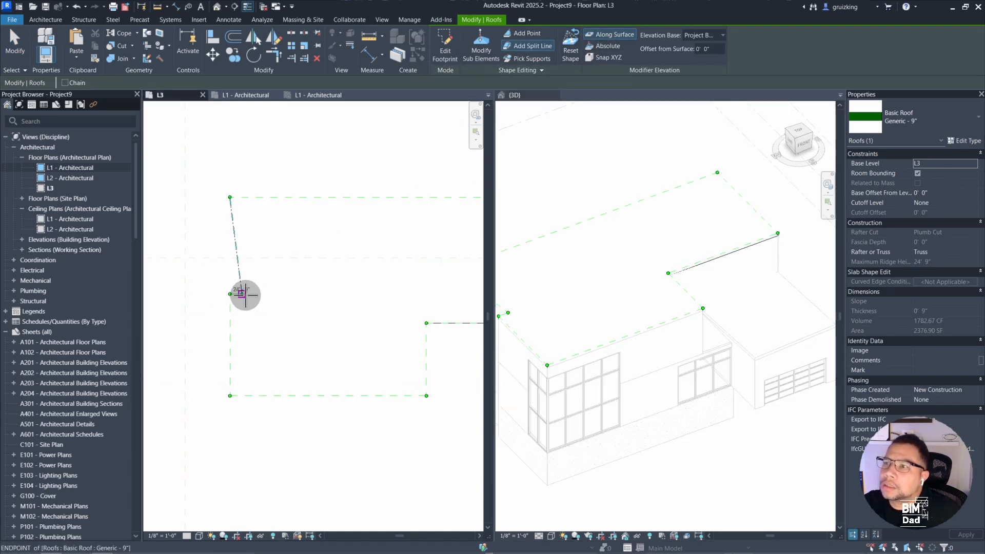
pyautogui.click(242, 294)
pyautogui.moveTo(432, 295); pyautogui.dragTo(411, 300, button='middle')
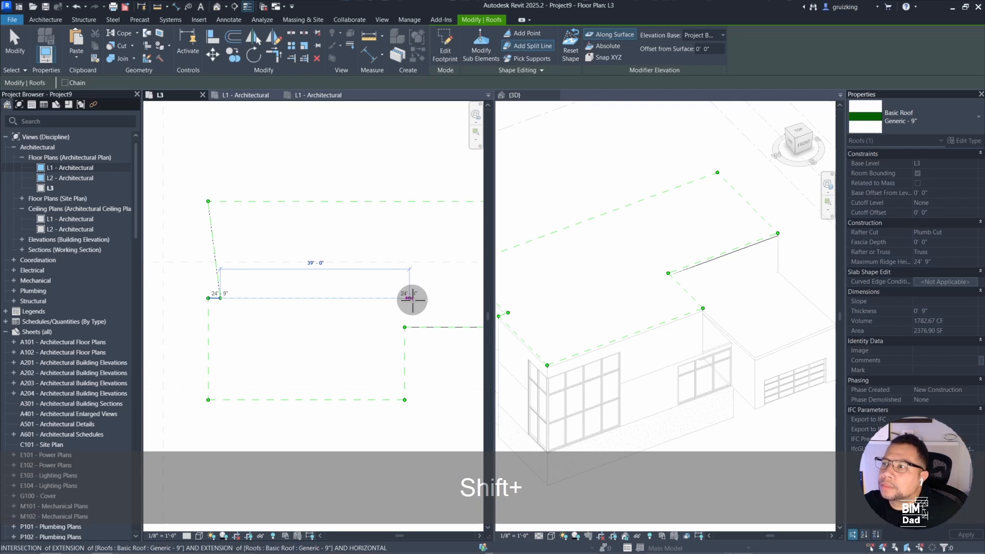
pyautogui.click(404, 326)
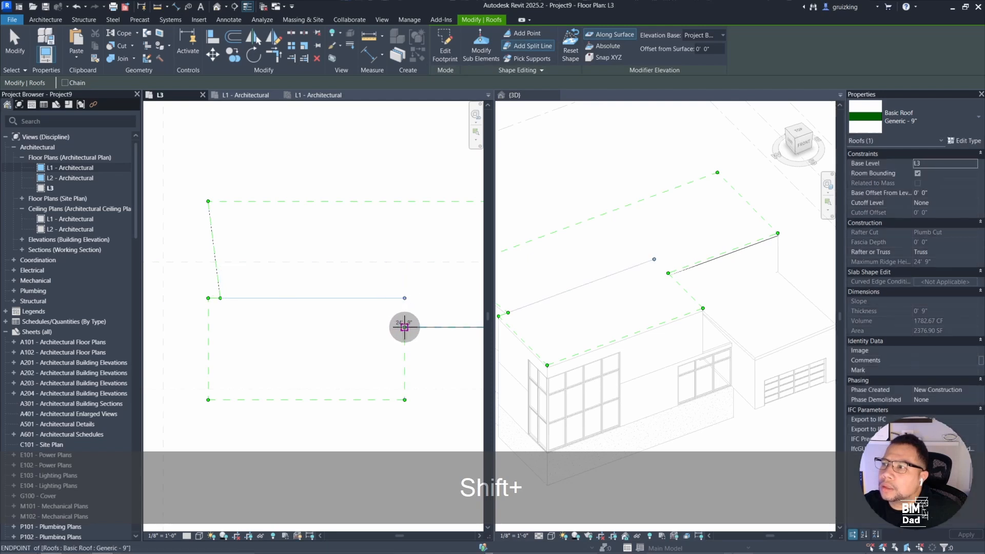
pyautogui.click(403, 299)
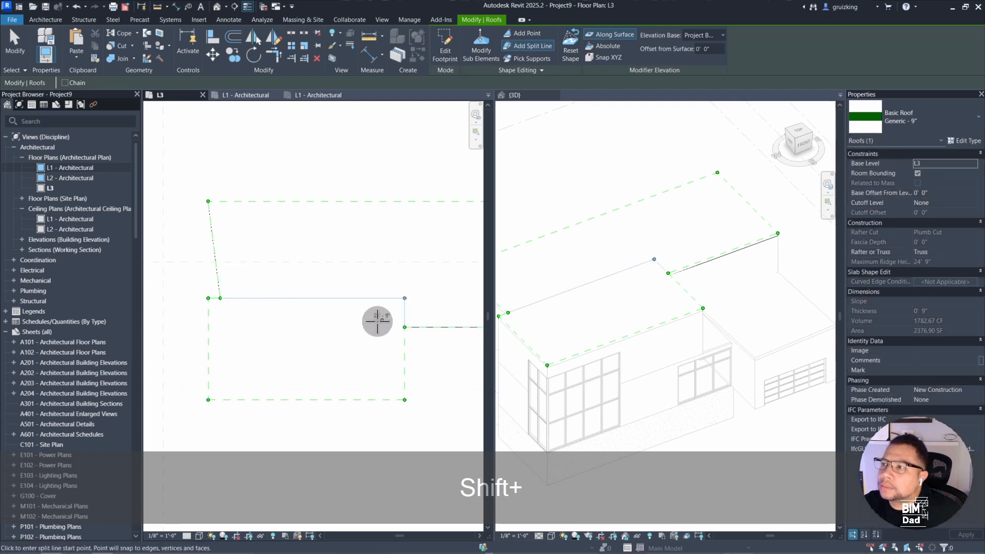
pyautogui.moveTo(377, 319); pyautogui.dragTo(358, 320, button='middle')
pyautogui.press('Escape')
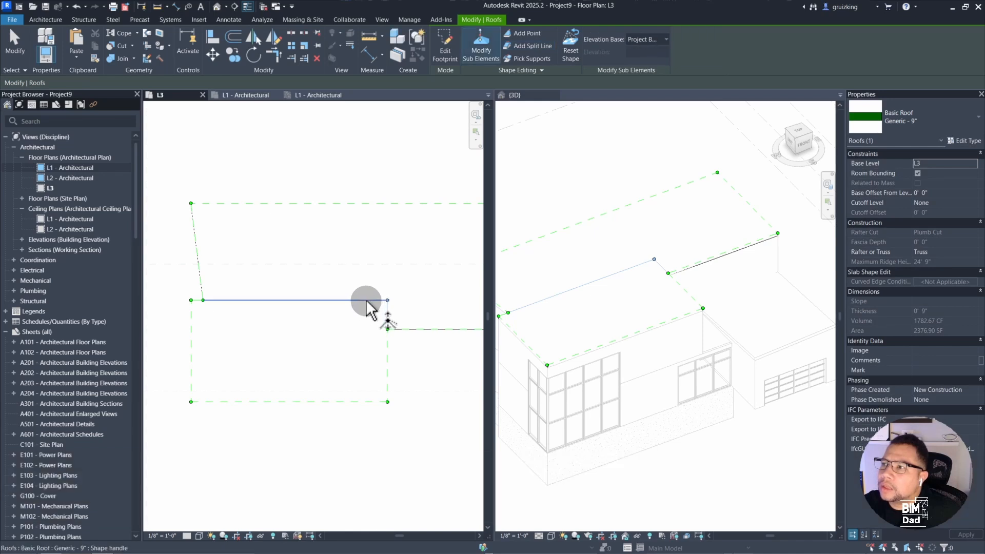
# Set the elevation of the main roof point where the two split lines meet to 24' 6".
pyautogui.click(382, 307)
pyautogui.keyDown('ctrl'); pyautogui.click(385, 308); pyautogui.keyUp('ctrl')
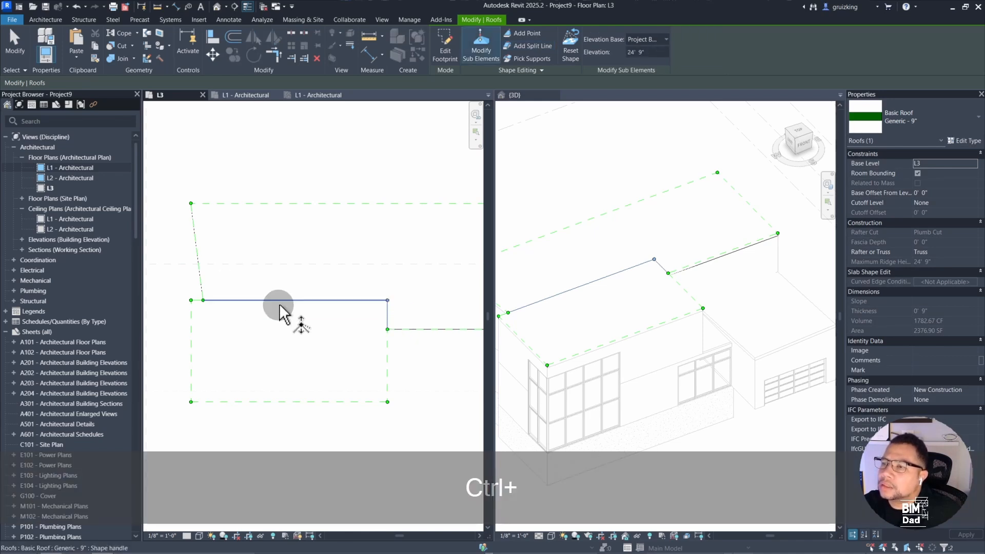
pyautogui.click(388, 300)
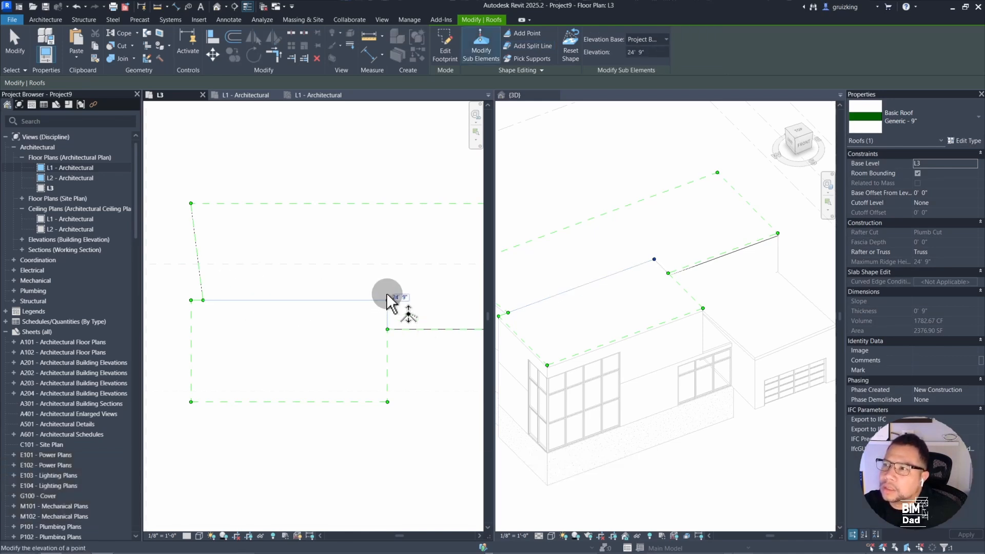
pyautogui.click(674, 299)
pyautogui.keyDown('shift'); pyautogui.moveTo(650, 305); pyautogui.dragTo(685, 240, button='middle'); pyautogui.keyUp('shift')
pyautogui.scroll(2, 663, 238)
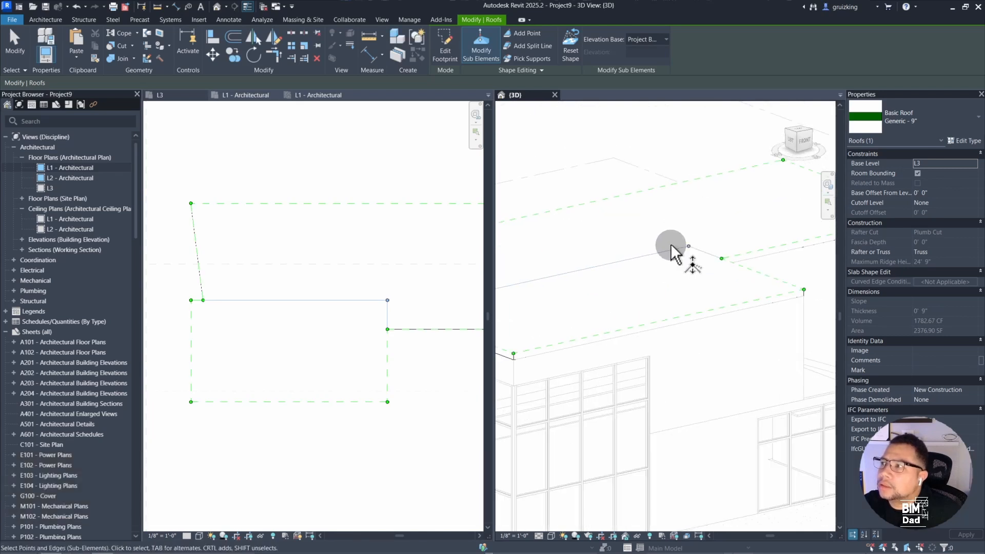
pyautogui.moveTo(676, 231); pyautogui.dragTo(708, 259)
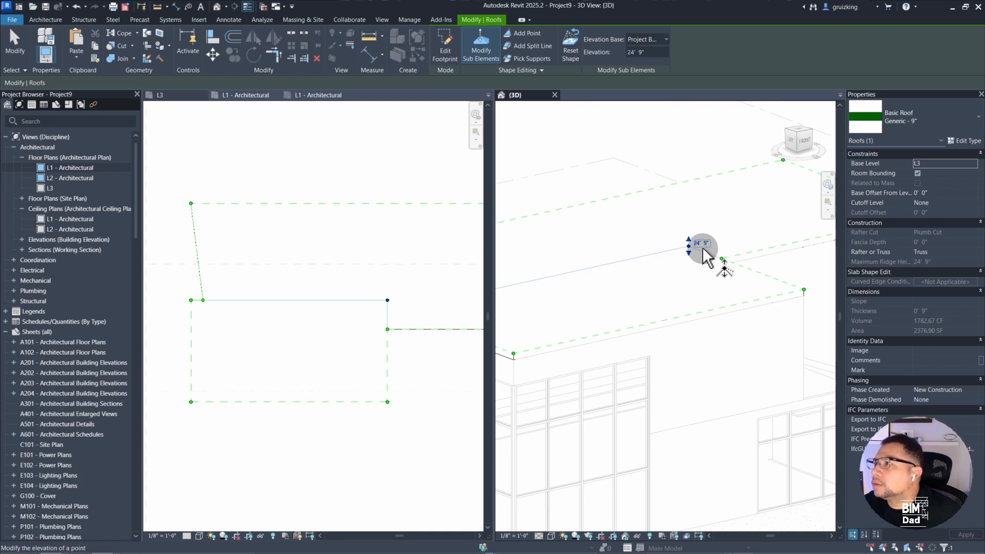
pyautogui.click(702, 245)
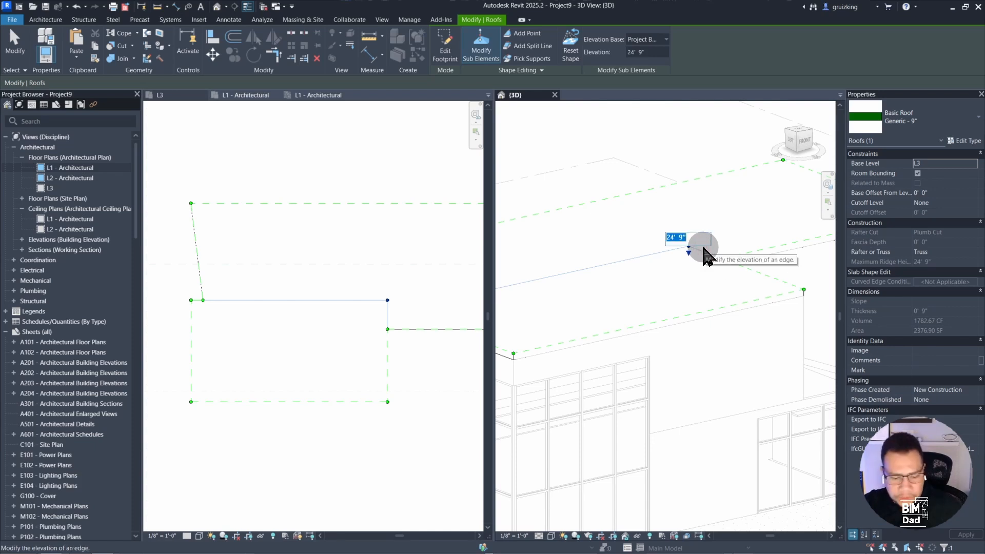
pyautogui.write('24')
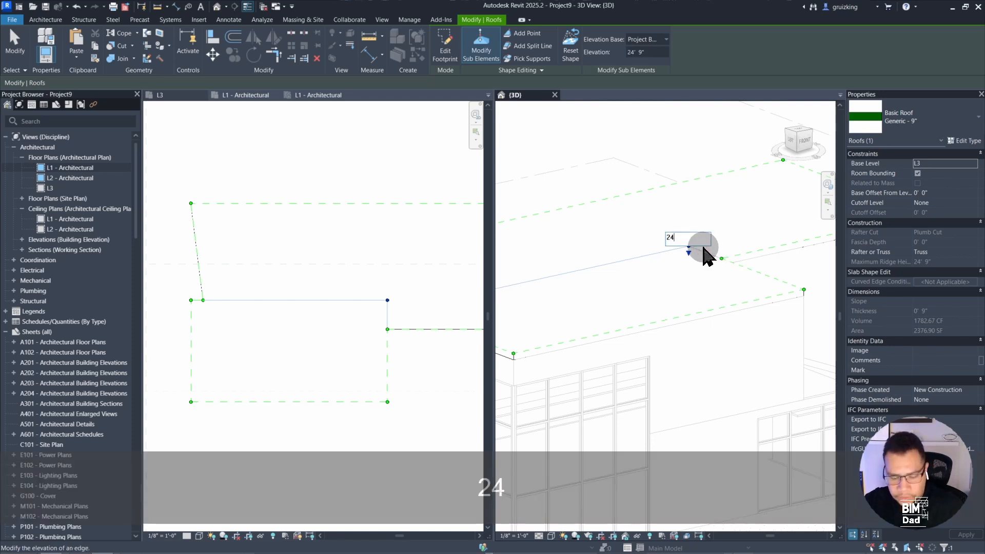
pyautogui.write("' ")
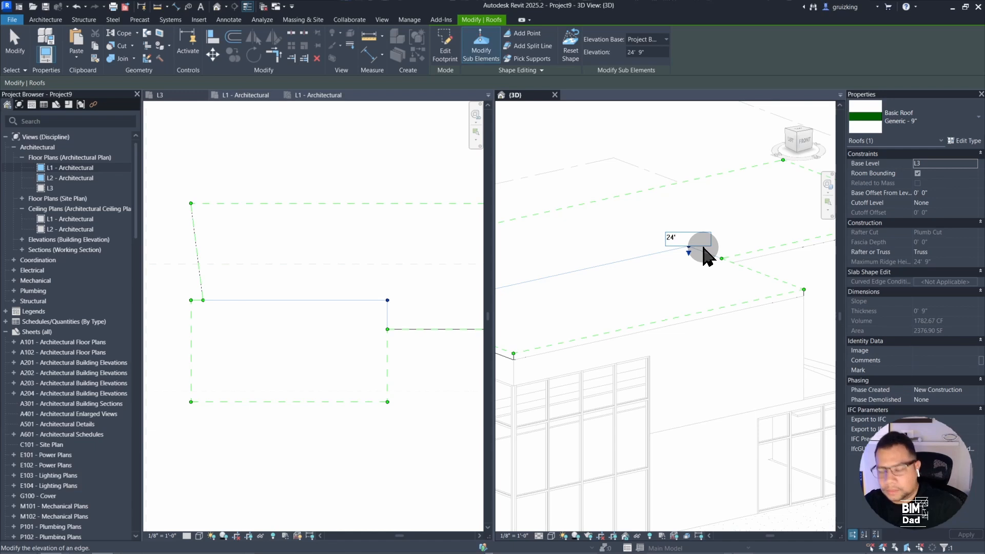
pyautogui.write('6')
pyautogui.press('Return')
pyautogui.press('Escape')
pyautogui.press('Escape')
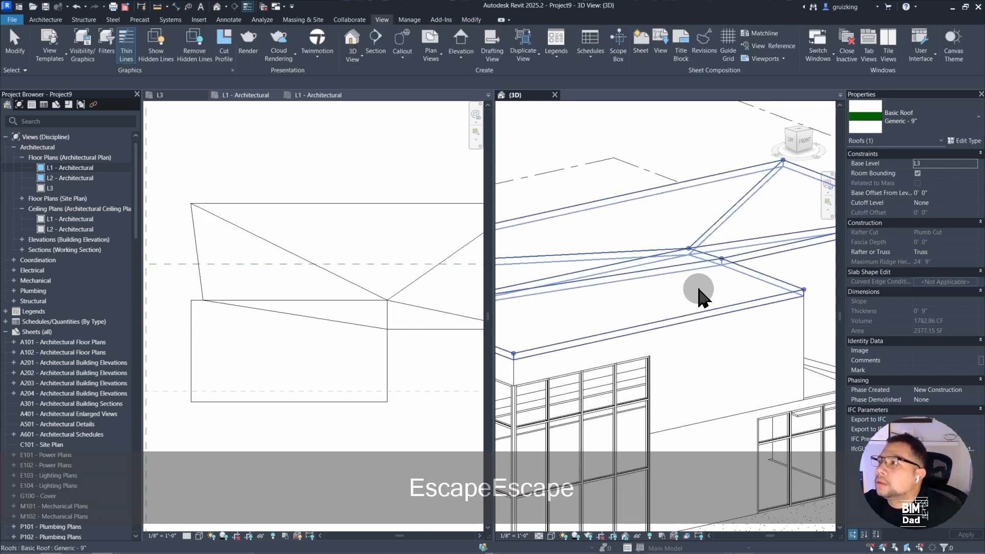
# Add a split line to the main roof in the L3 plan from its southwest corner to the lowered point.
pyautogui.keyDown('shift'); pyautogui.moveTo(699, 286); pyautogui.dragTo(767, 328, button='middle'); pyautogui.keyUp('shift')
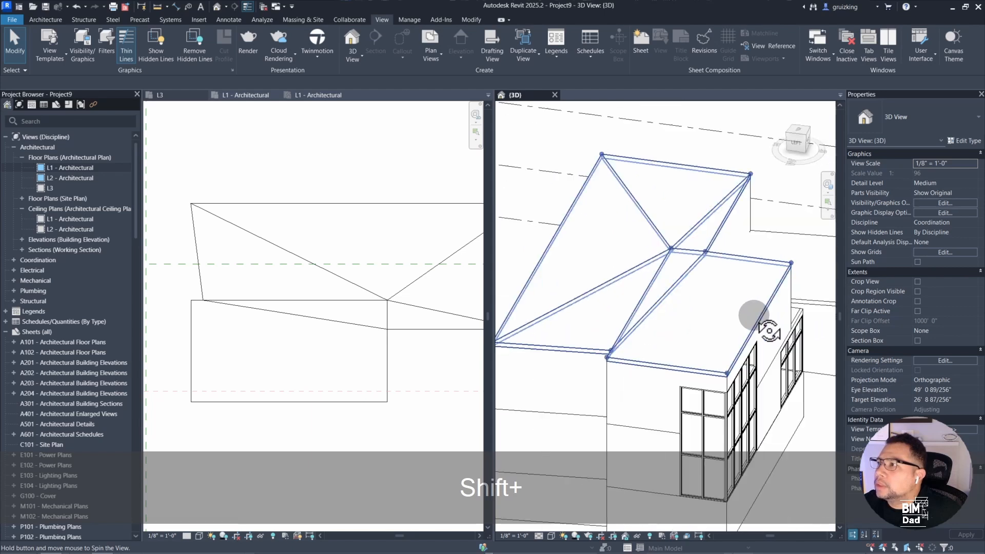
pyautogui.click(694, 290)
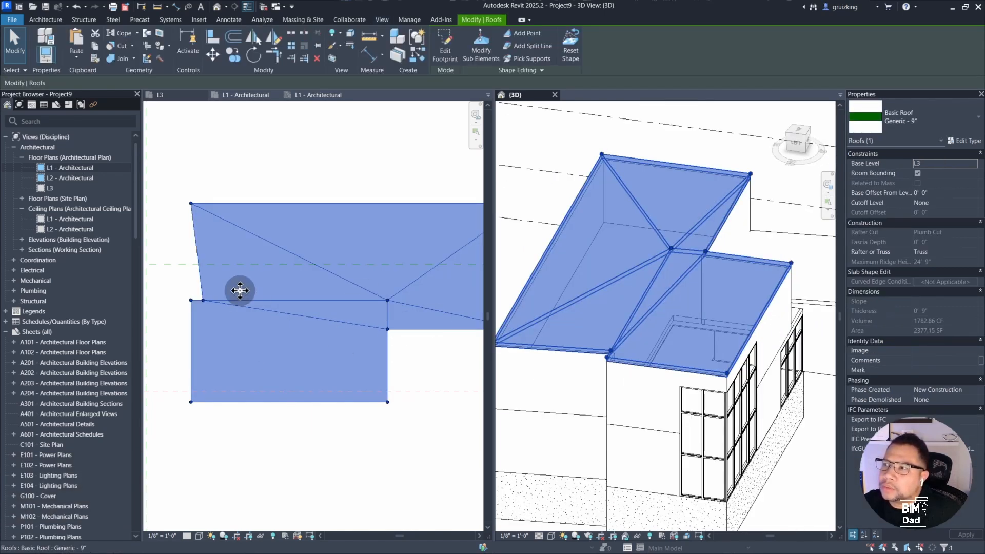
pyautogui.scroll(-2, 263, 324)
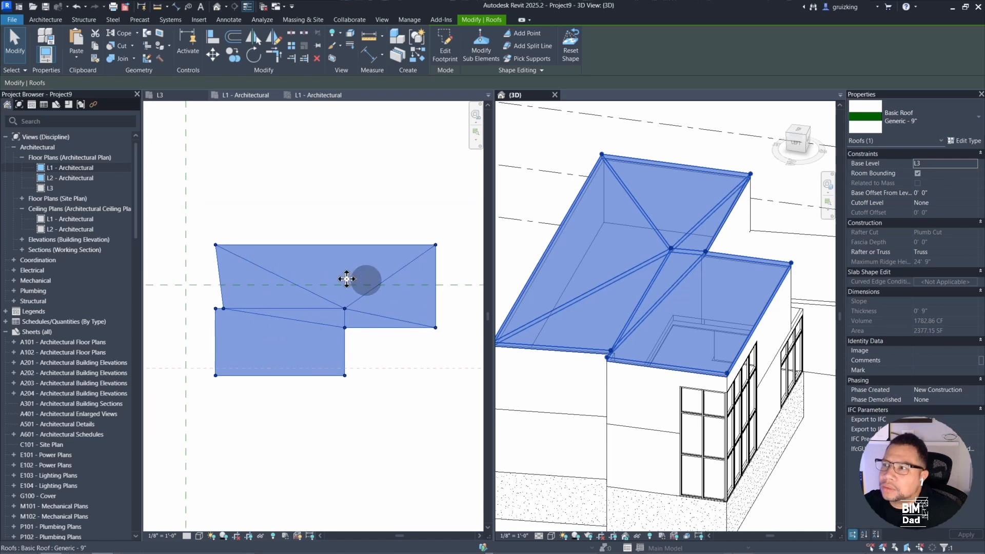
pyautogui.click(363, 314)
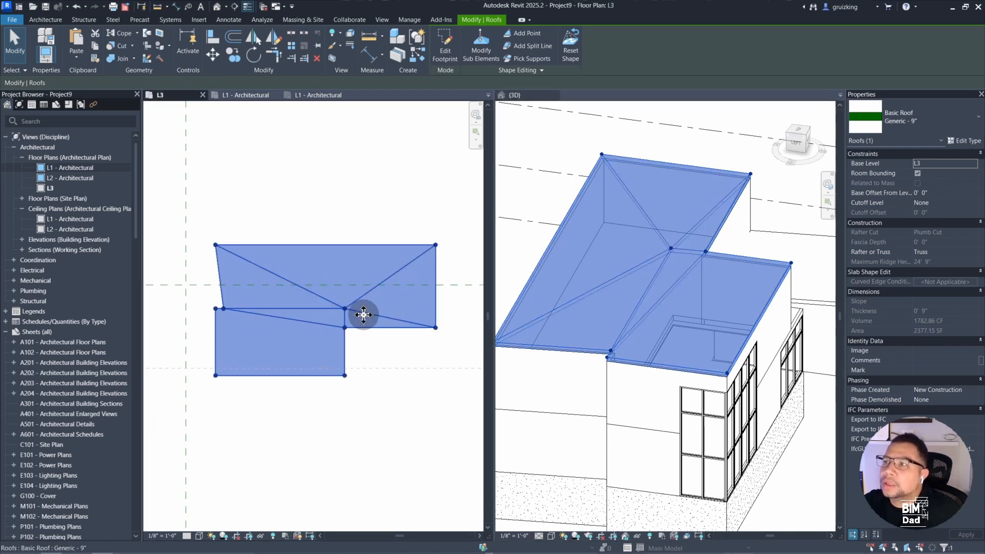
pyautogui.moveTo(259, 342); pyautogui.dragTo(283, 340, button='middle')
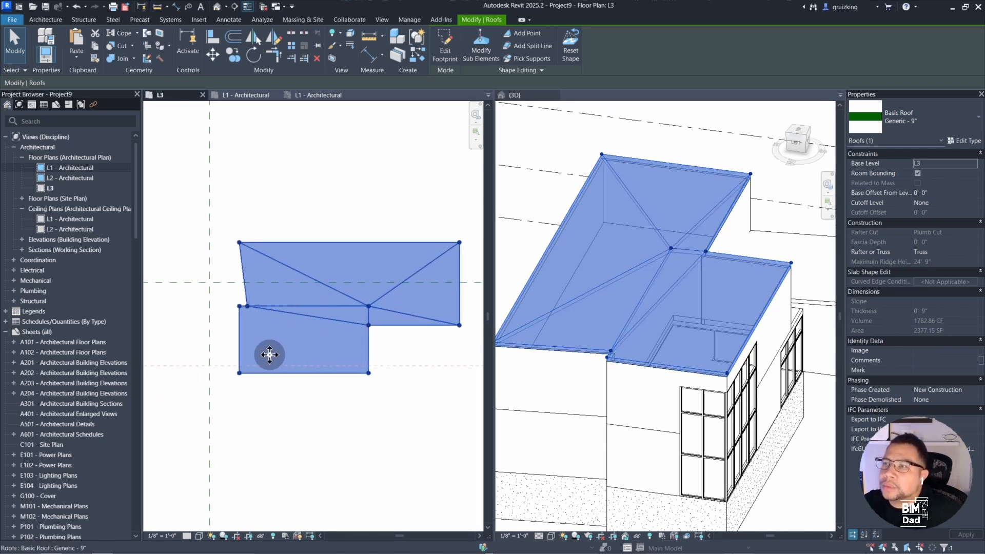
pyautogui.scroll(1, 270, 355)
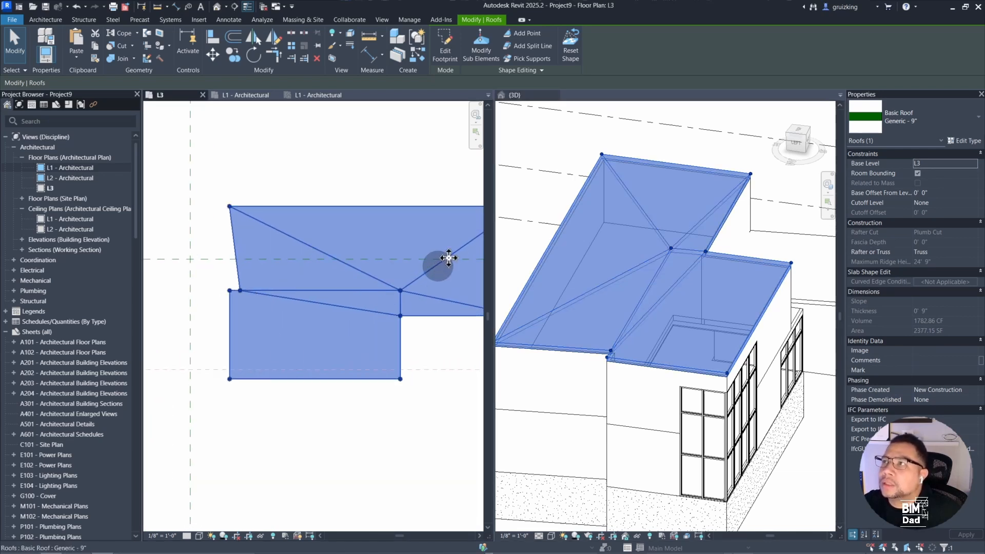
pyautogui.click(524, 48)
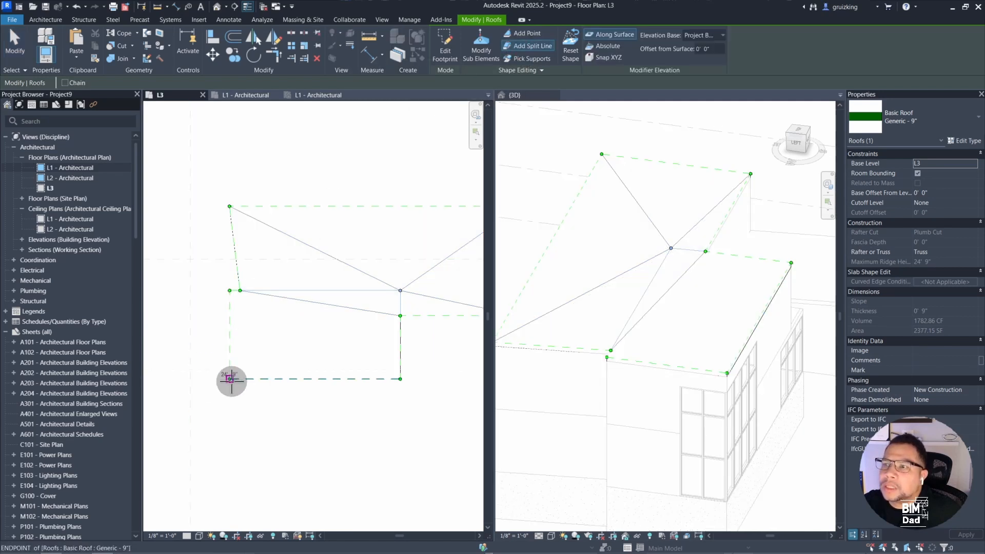
pyautogui.click(231, 380)
pyautogui.click(402, 291)
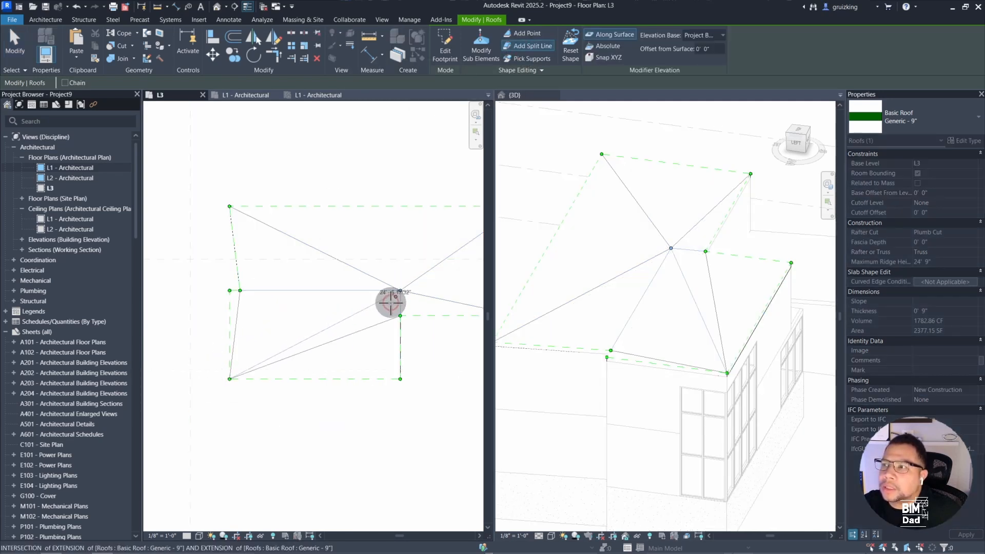
# Leave the main roof's shape editing and inspect its split lines and slopes in the L3 plan and from several 3D angles.
pyautogui.press('Escape')
pyautogui.press('Escape')
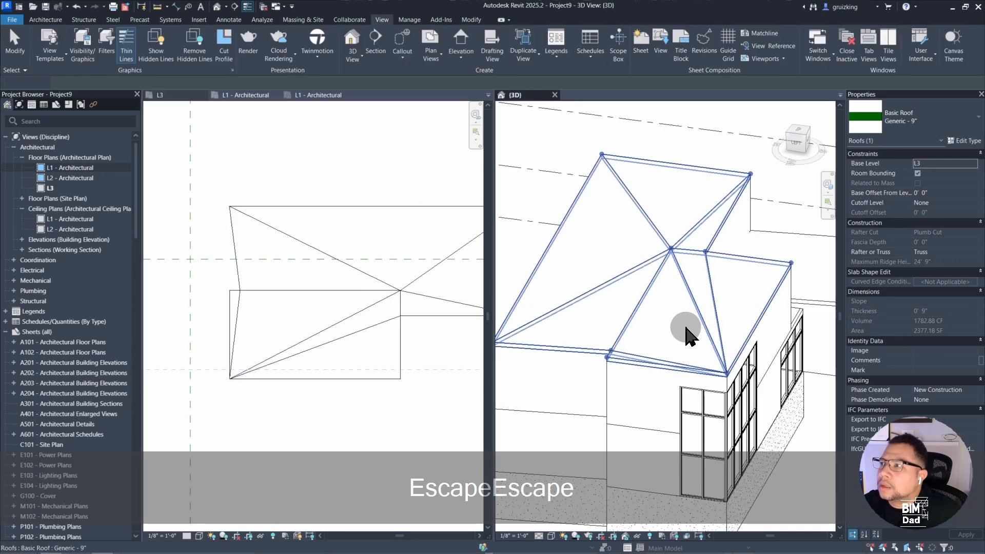
pyautogui.keyDown('shift'); pyautogui.moveTo(686, 329); pyautogui.dragTo(423, 313, button='middle'); pyautogui.keyUp('shift')
pyautogui.click(295, 308)
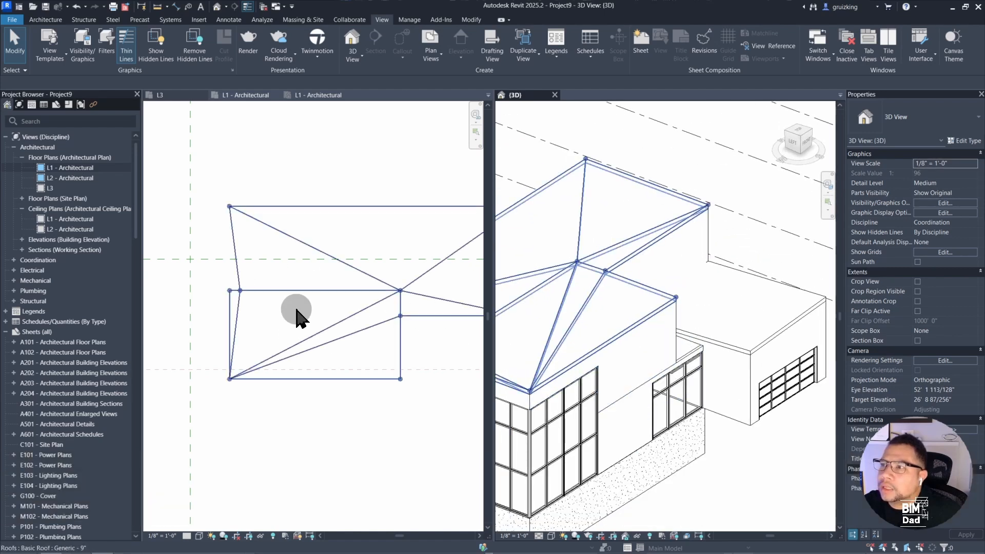
pyautogui.click(308, 290)
pyautogui.scroll(-2, 303, 292)
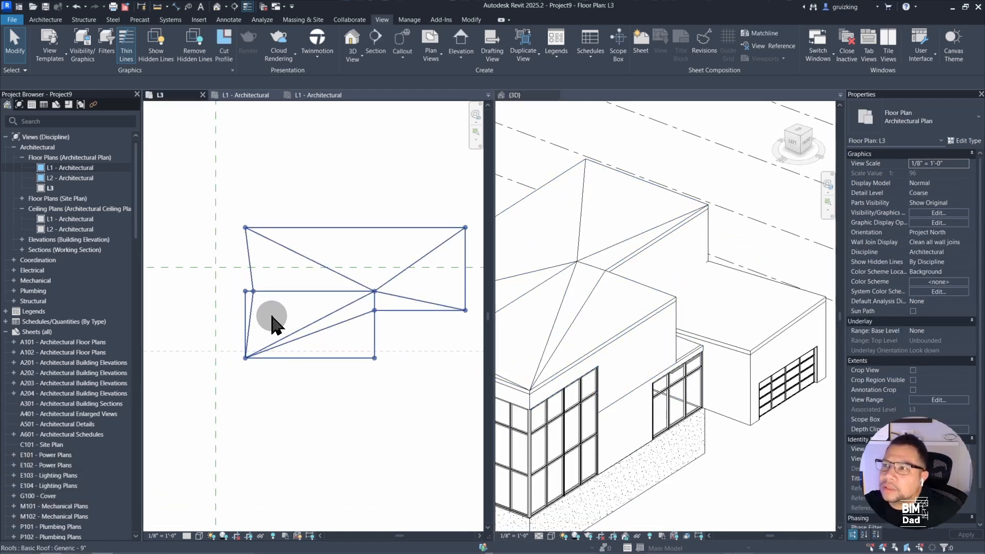
pyautogui.press('Escape')
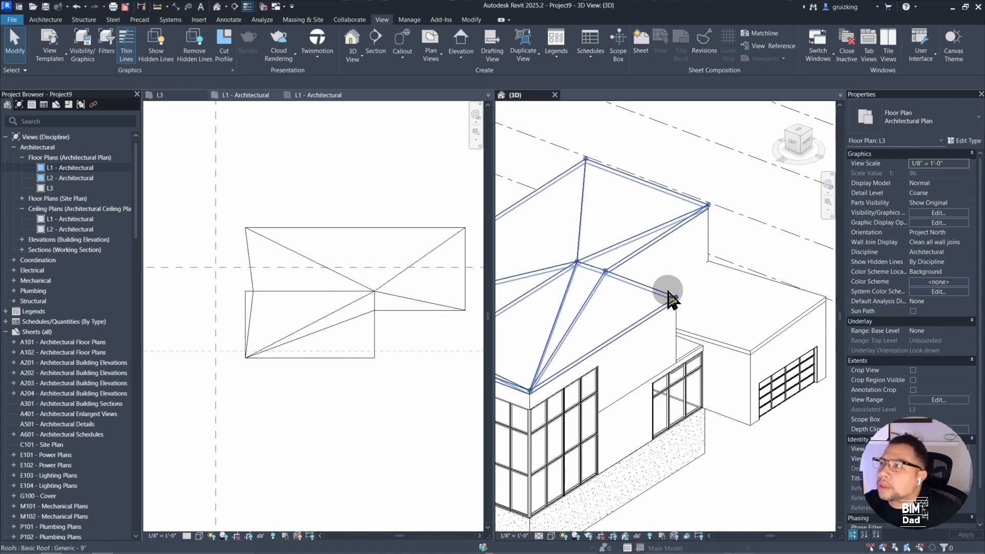
pyautogui.keyDown('shift'); pyautogui.moveTo(670, 300); pyautogui.dragTo(726, 366, button='middle'); pyautogui.keyUp('shift')
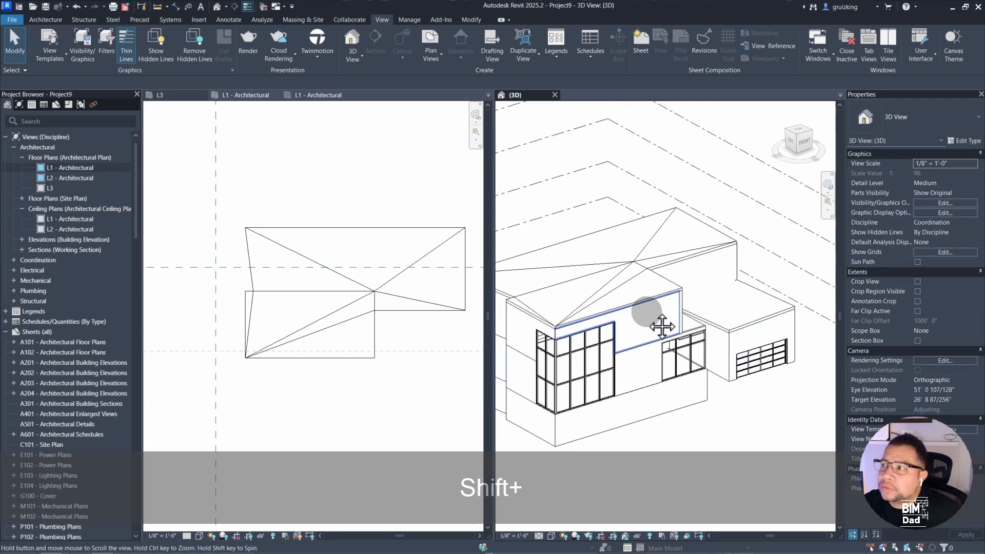
pyautogui.keyDown('shift'); pyautogui.moveTo(662, 326); pyautogui.dragTo(647, 307, button='middle'); pyautogui.keyUp('shift')
pyautogui.click(615, 293)
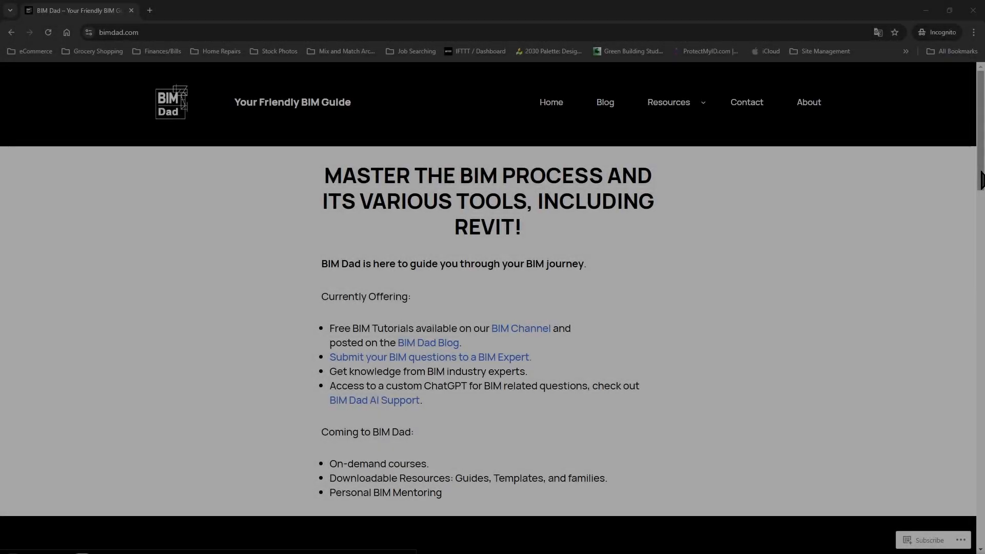
# Look through the BIM Dad home page in the browser down to its footer.
pyautogui.scroll(-1, 981, 195)
pyautogui.moveTo(981, 195); pyautogui.dragTo(923, 539)
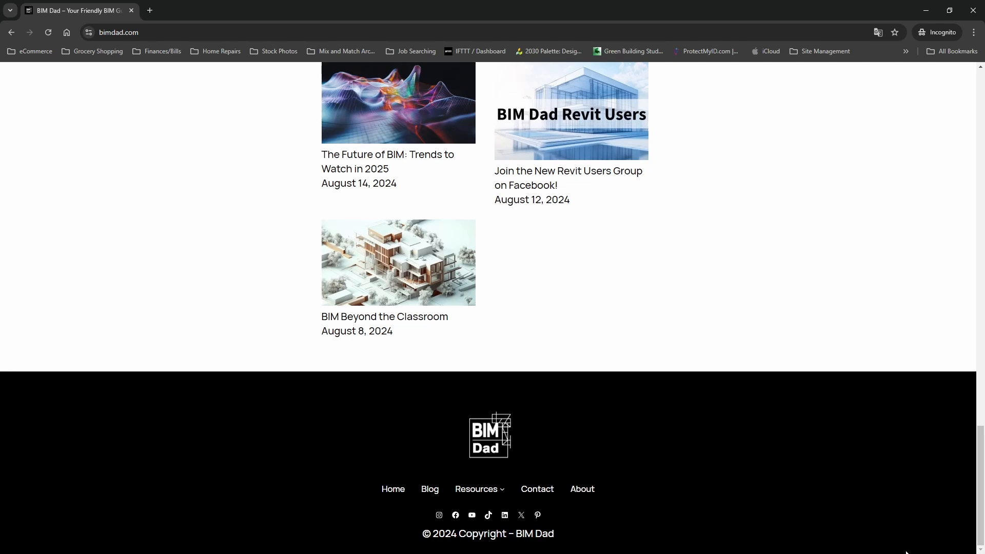